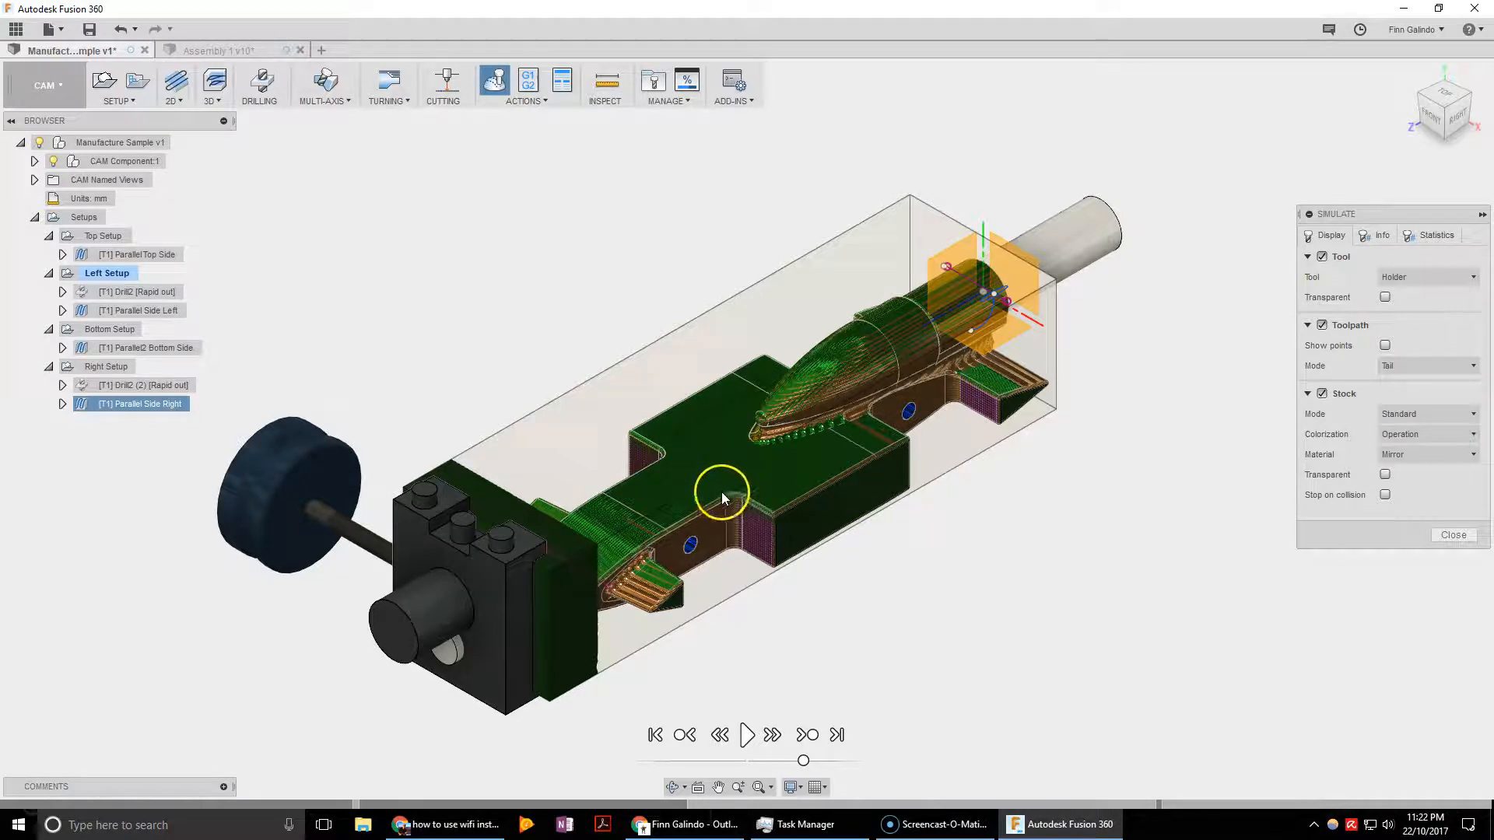
Step: Examine the simulated machined car body from another angle and restore the home view
shift+middle_drag(888, 400, 859, 173)
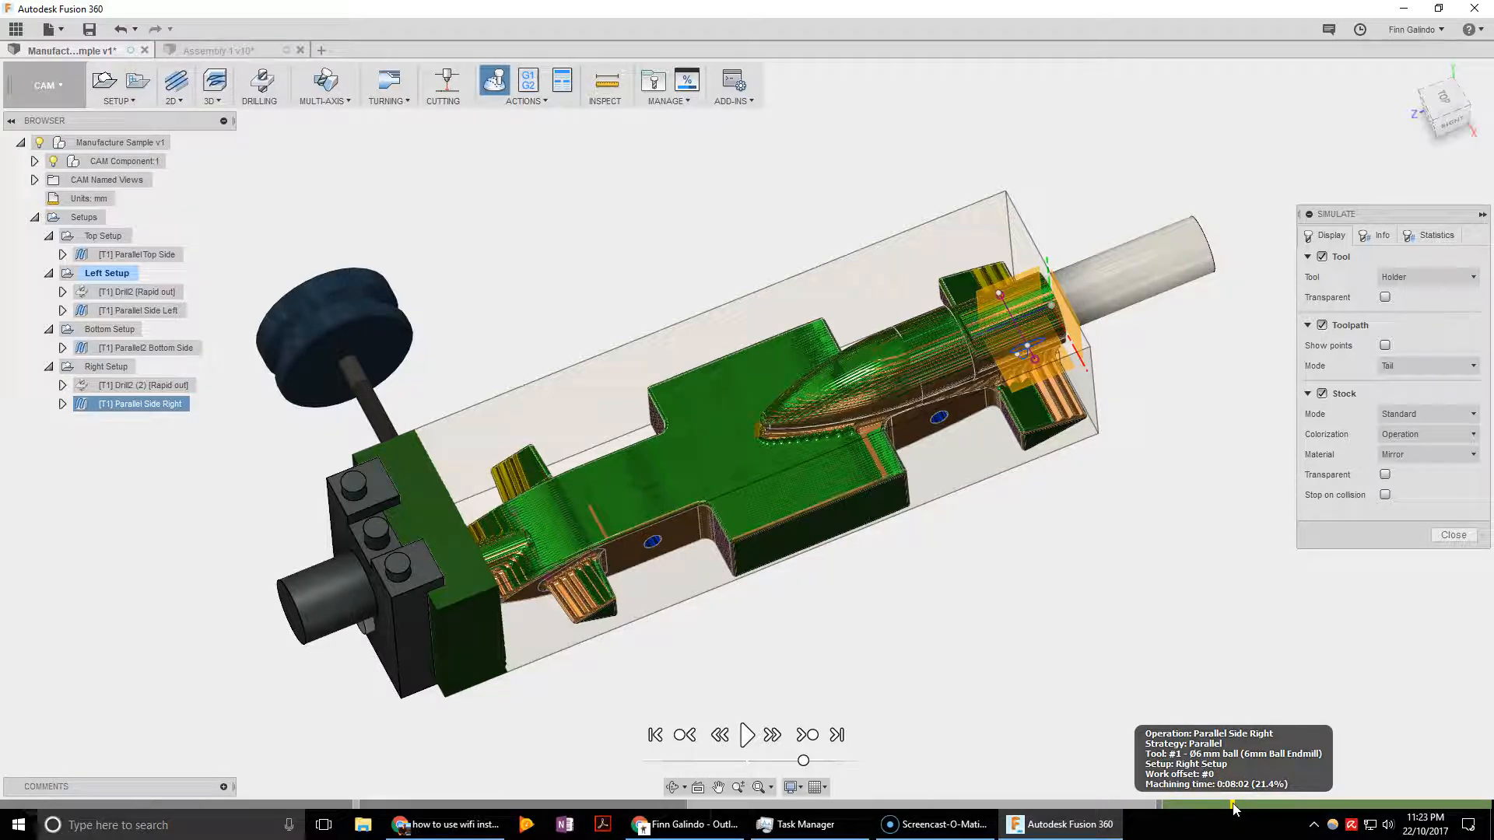
click(736, 789)
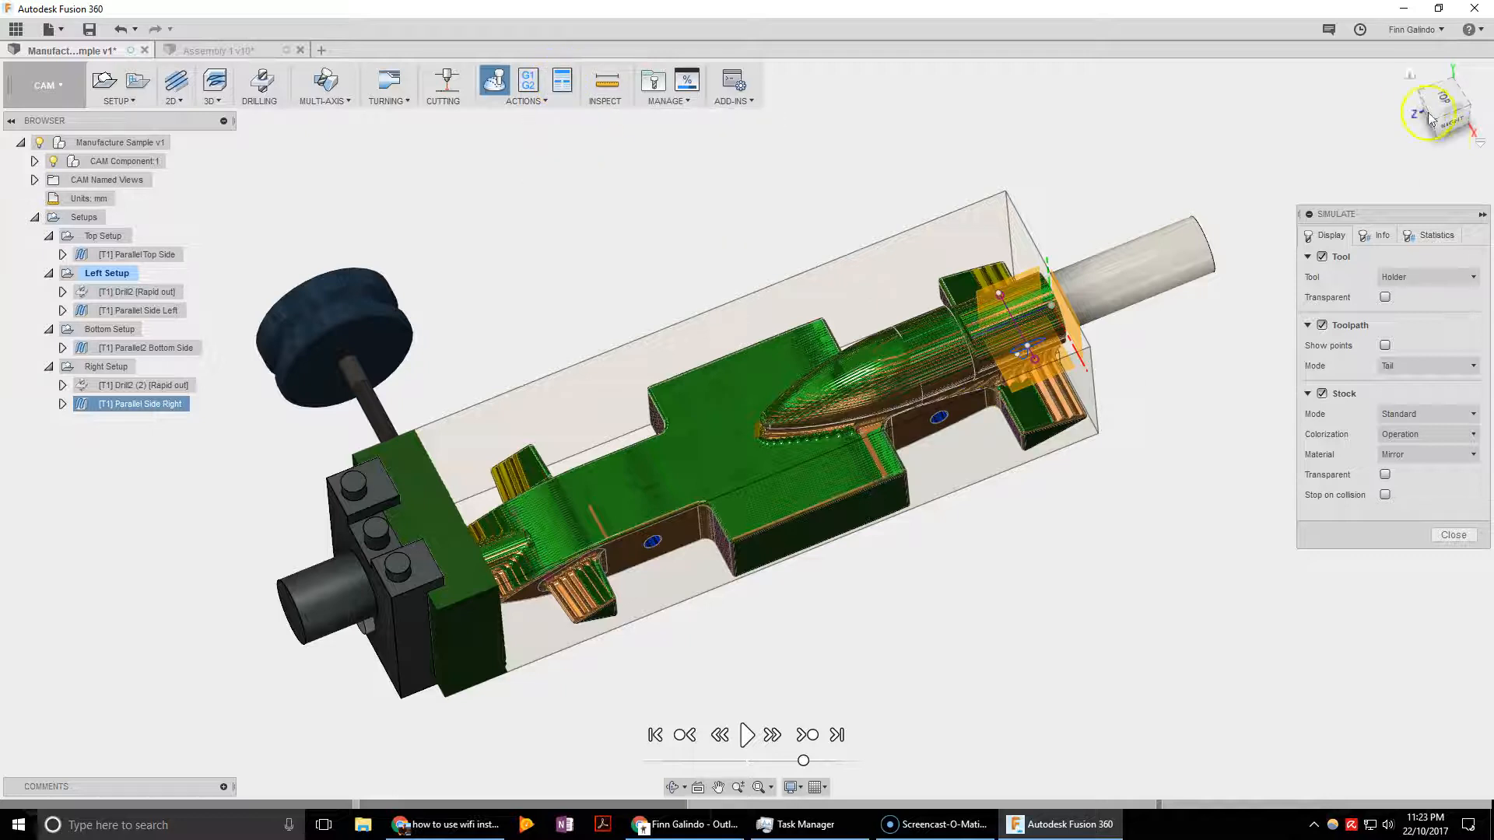
click(1409, 73)
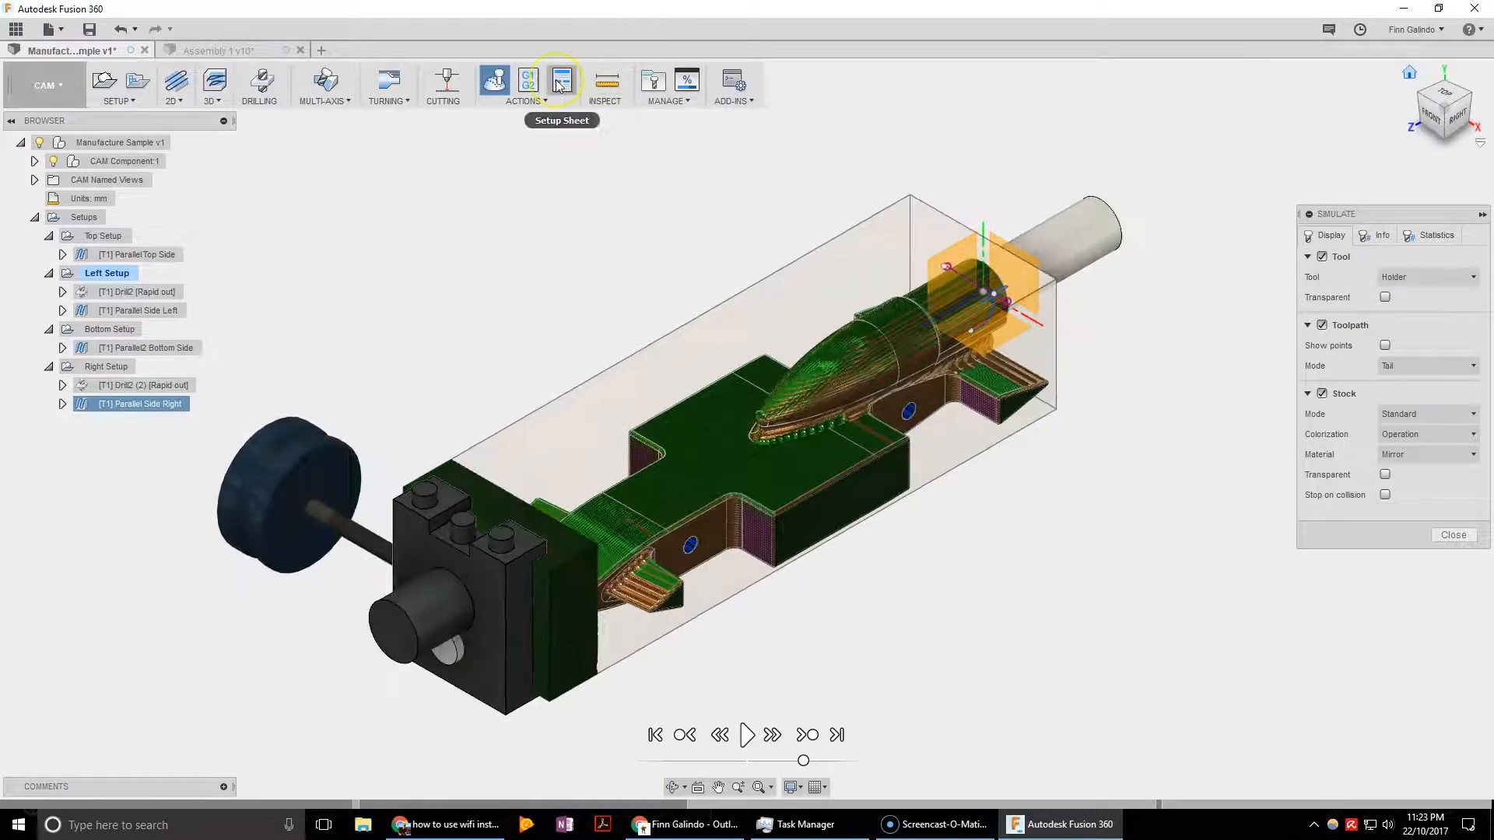
click(560, 83)
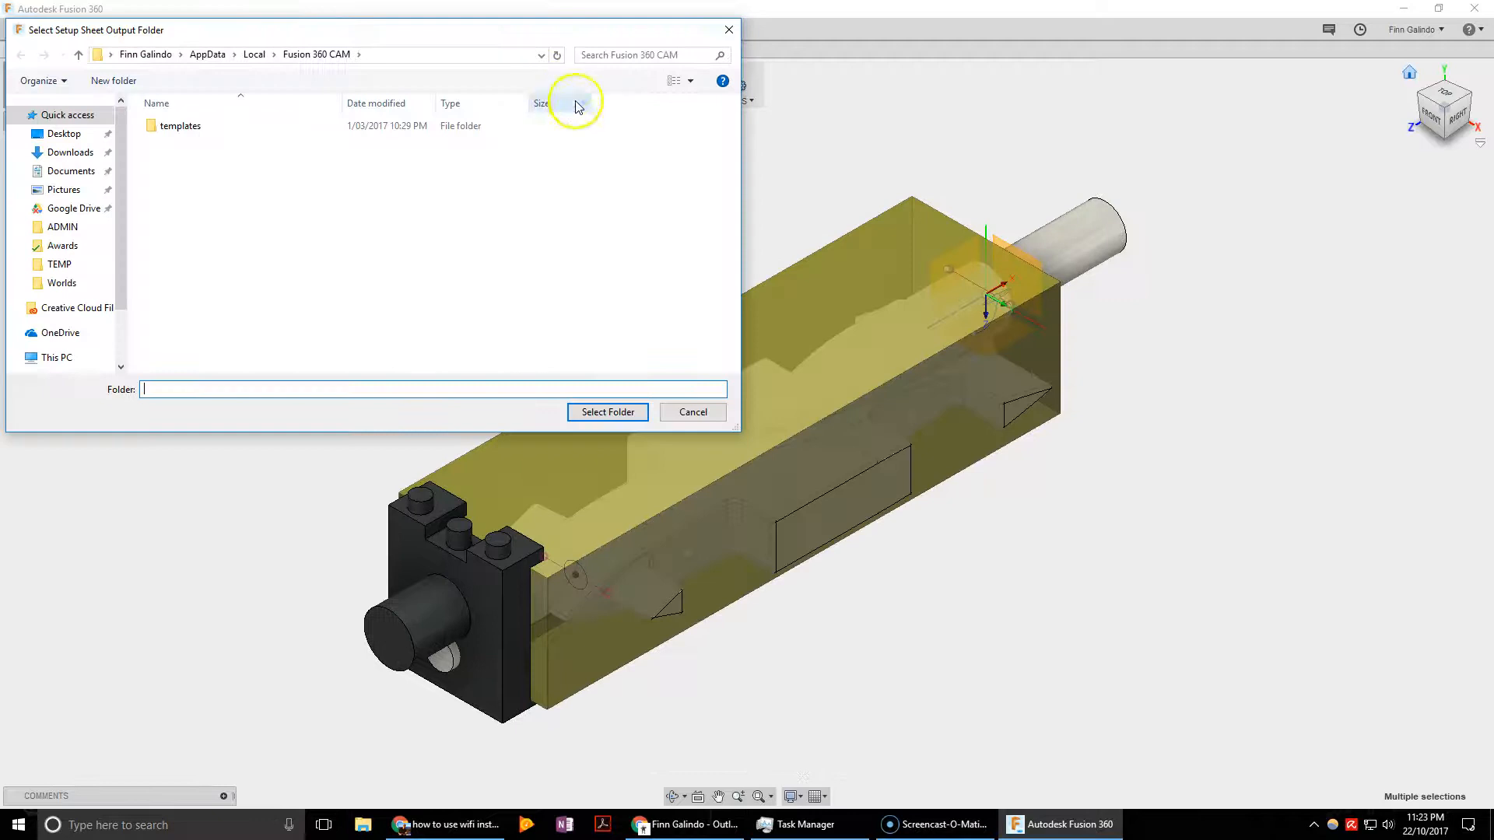
click(681, 413)
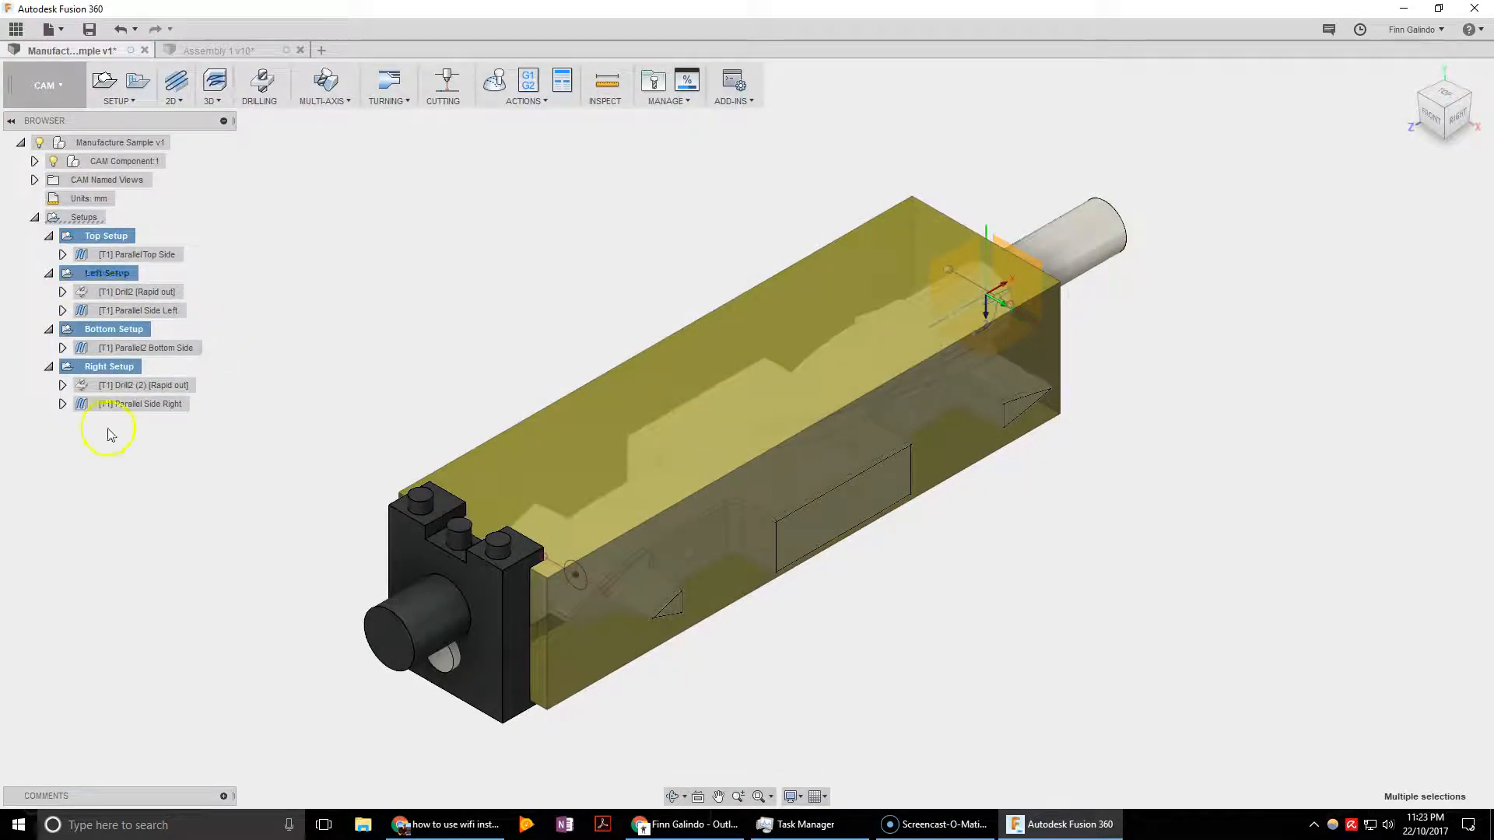
click(86, 221)
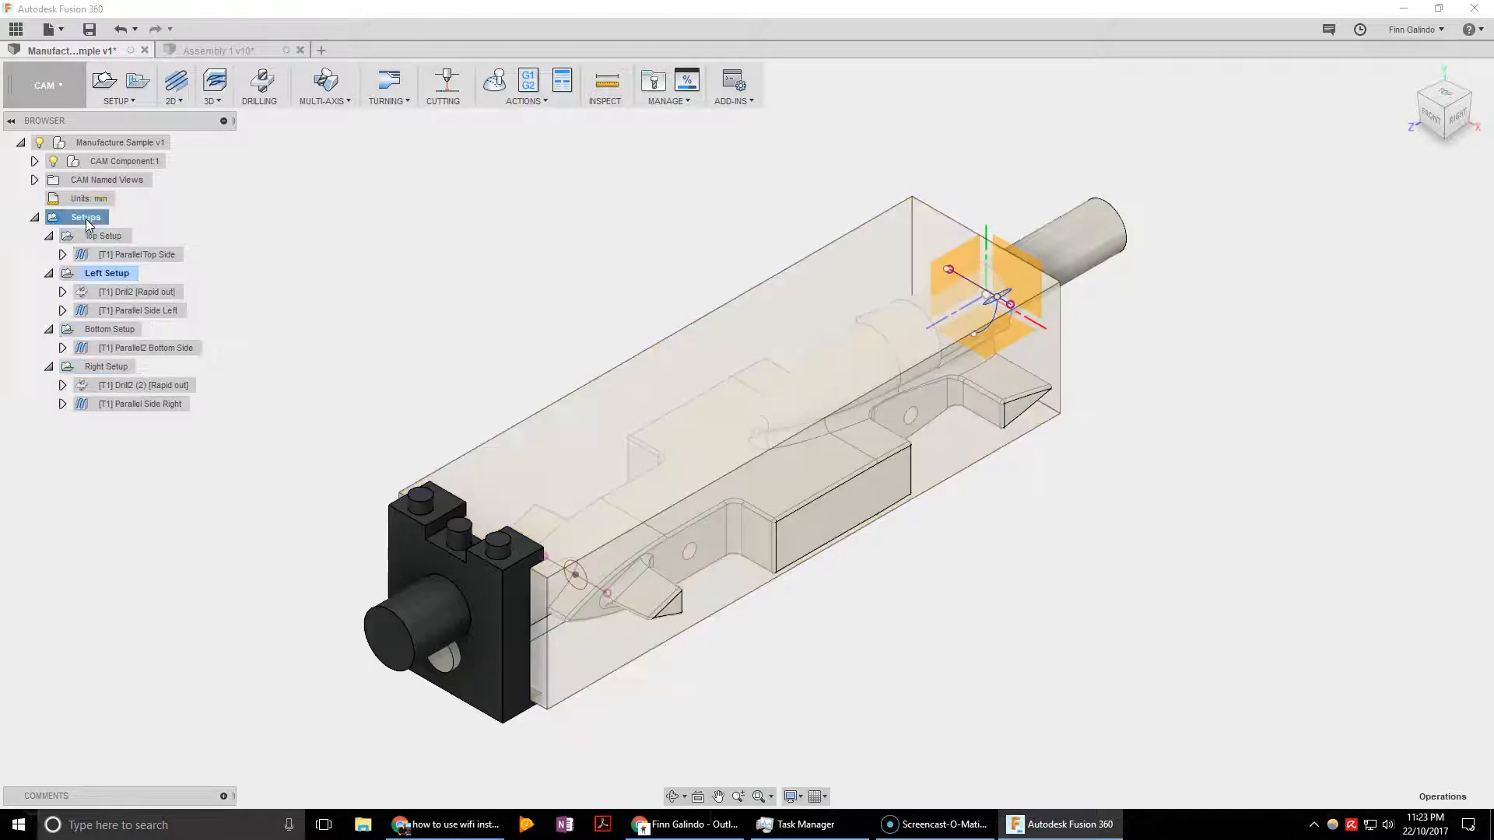
click(560, 81)
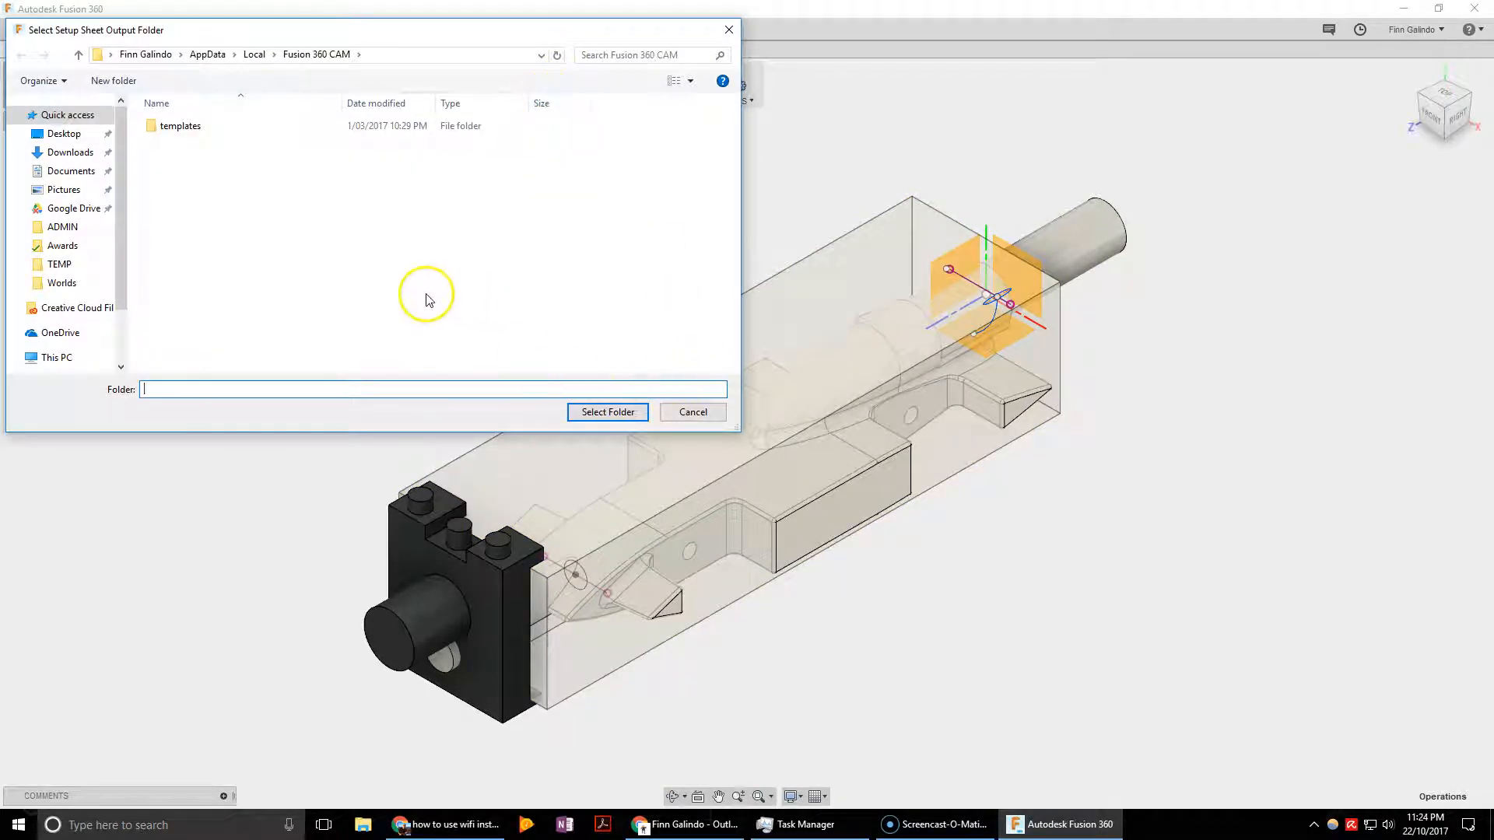
click(692, 412)
Step: Select the Top, Left, Bottom and Right setups together and simulate their toolpaths
click(95, 237)
ctrl+click(101, 273)
ctrl+click(101, 329)
ctrl+click(95, 367)
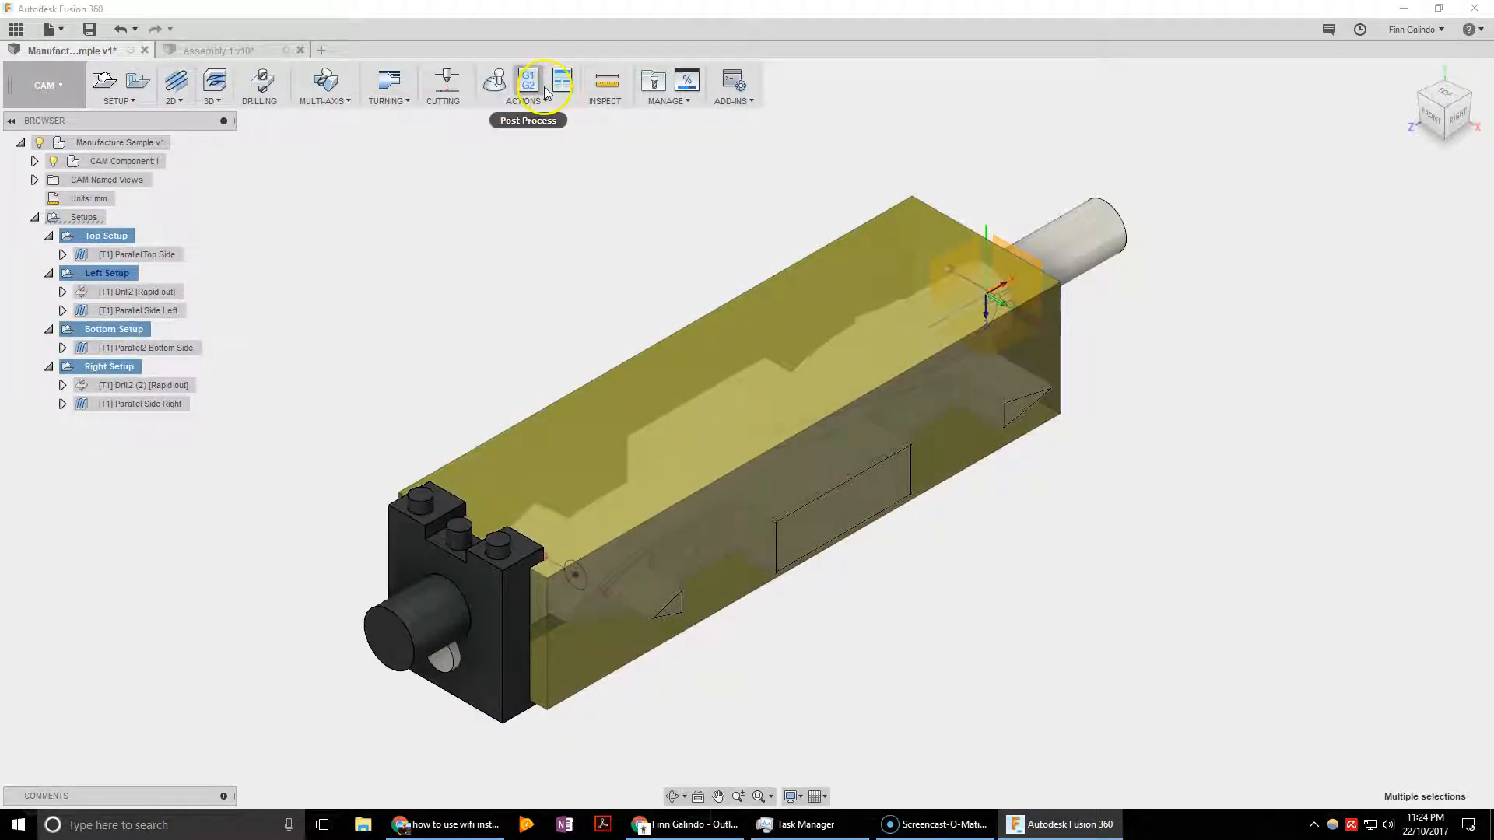
click(496, 86)
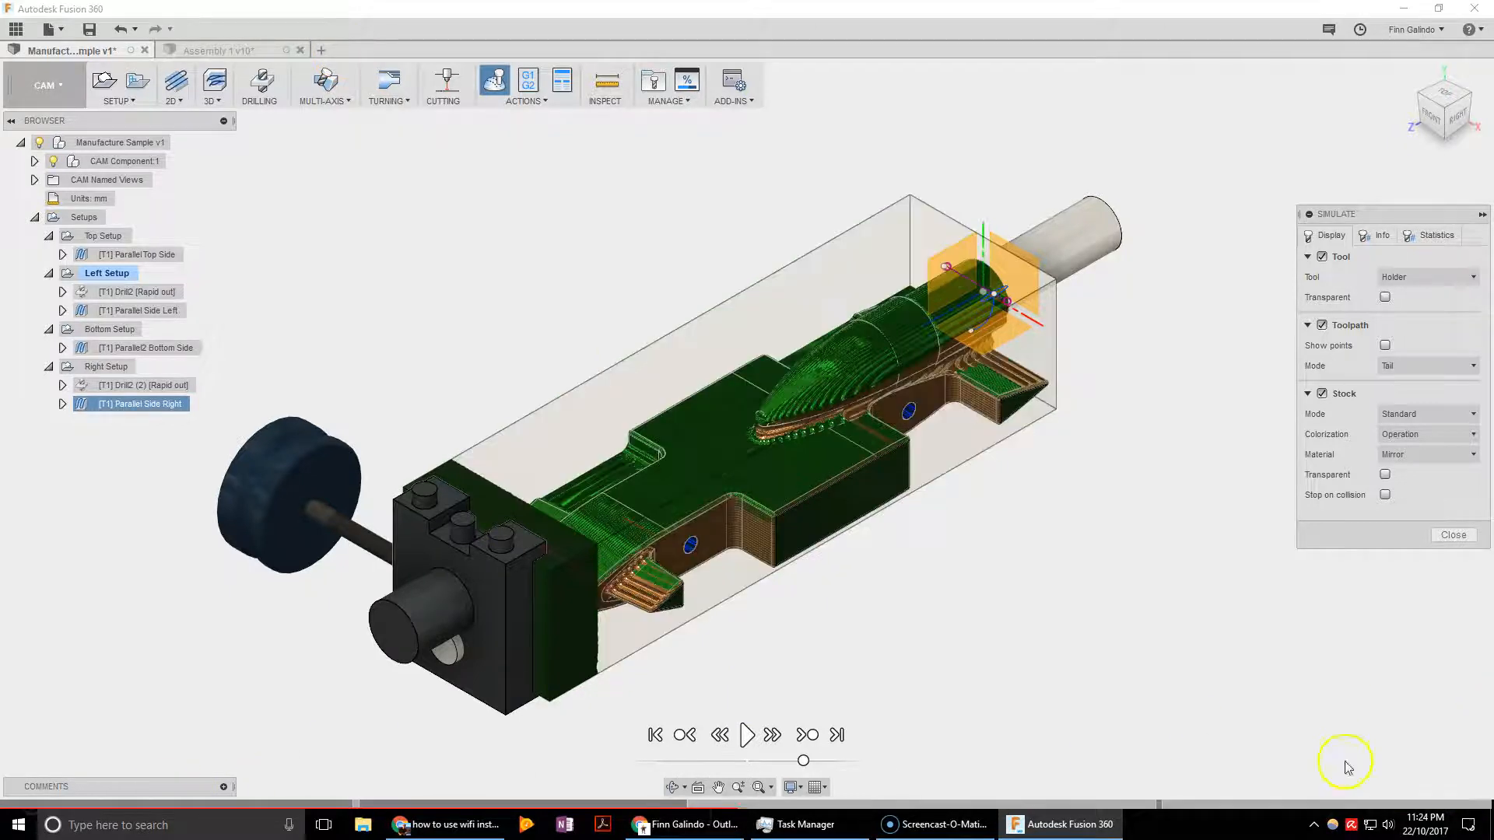
Step: Start a setup sheet for the selected setups and browse to the TEMP folder on the Desktop for its output
click(559, 84)
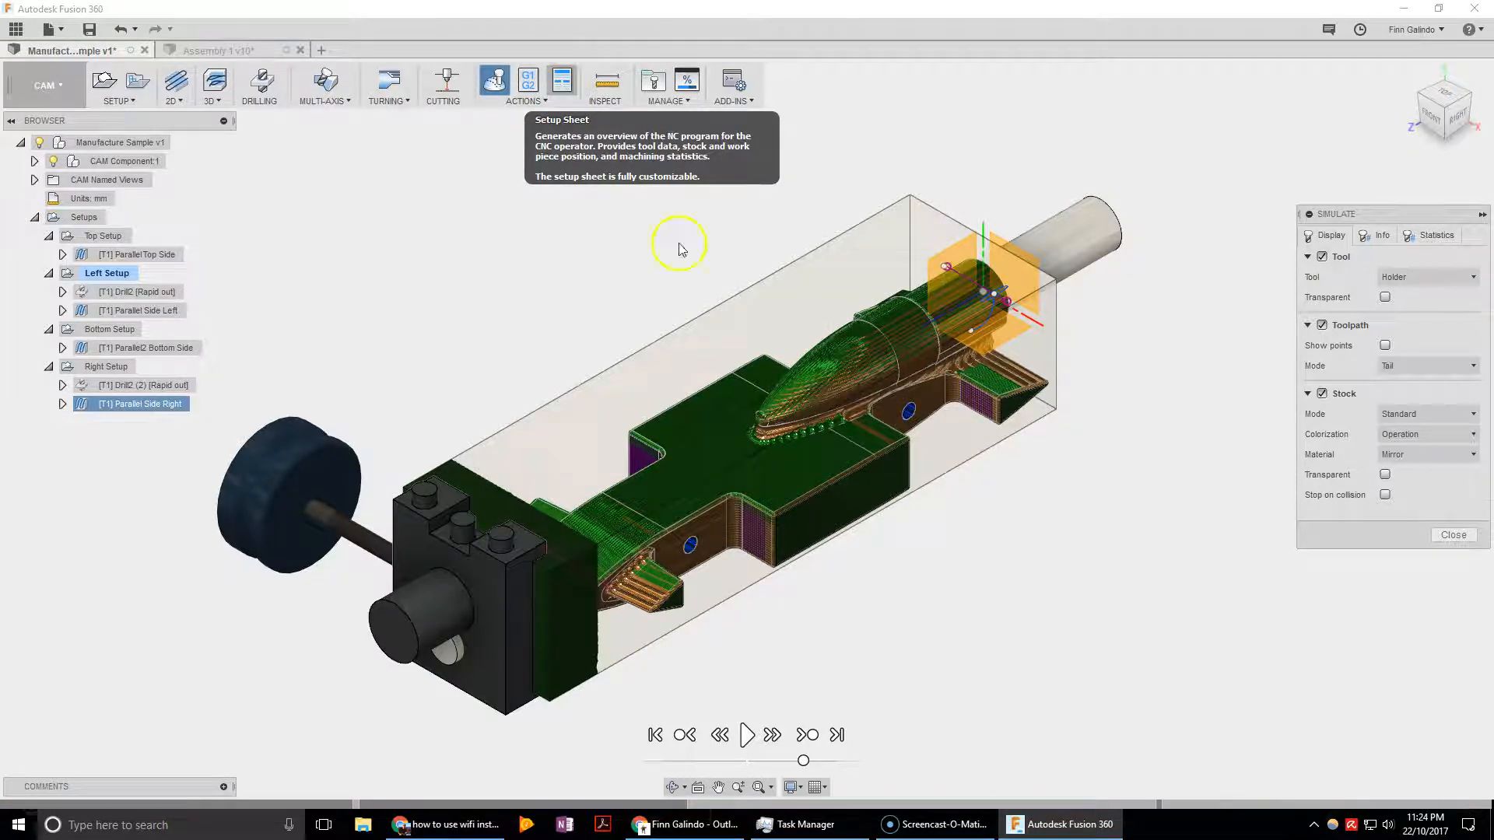
click(560, 82)
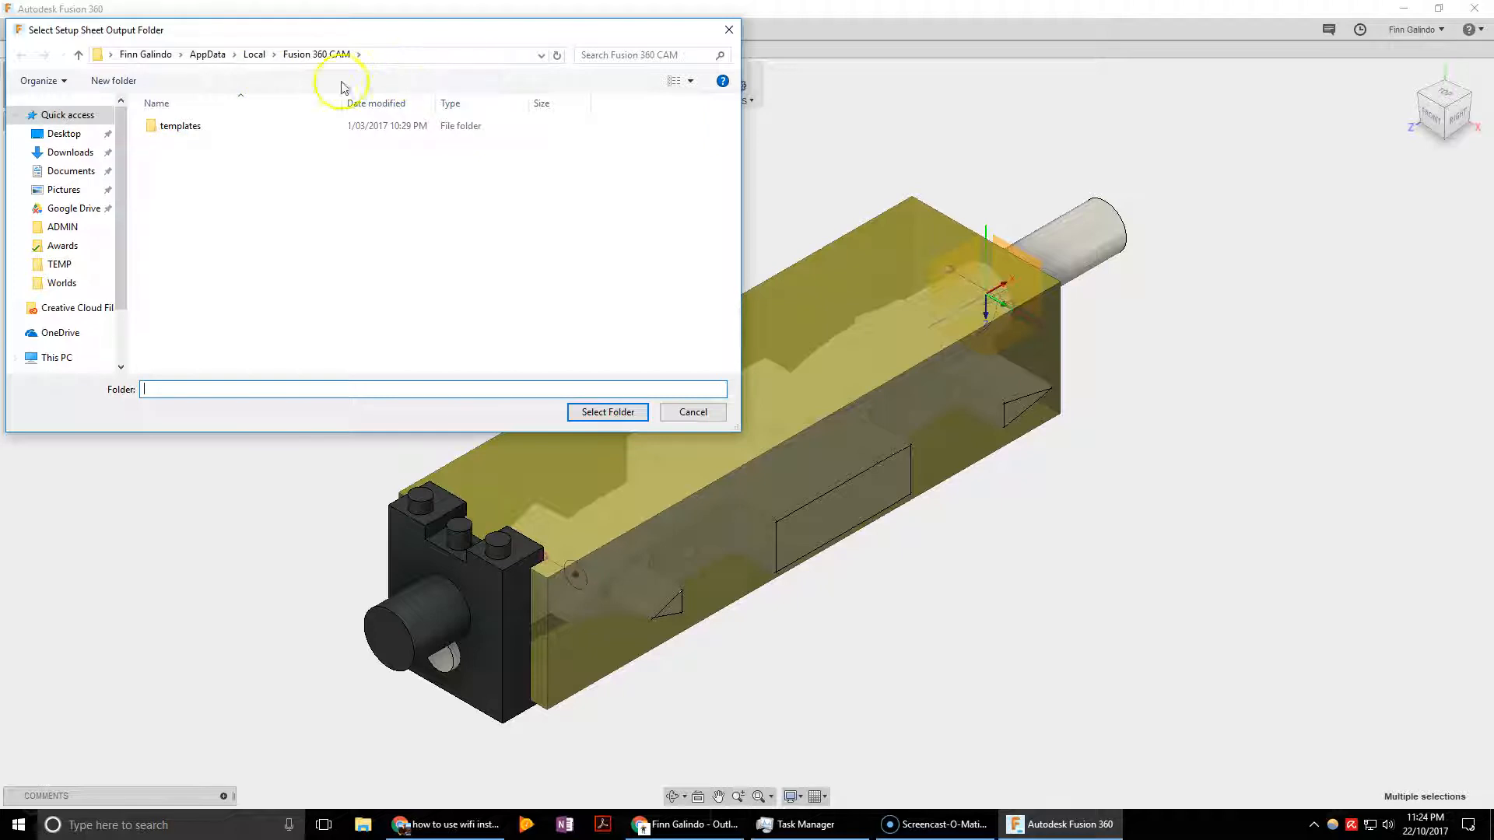
drag(101, 29, 164, 63)
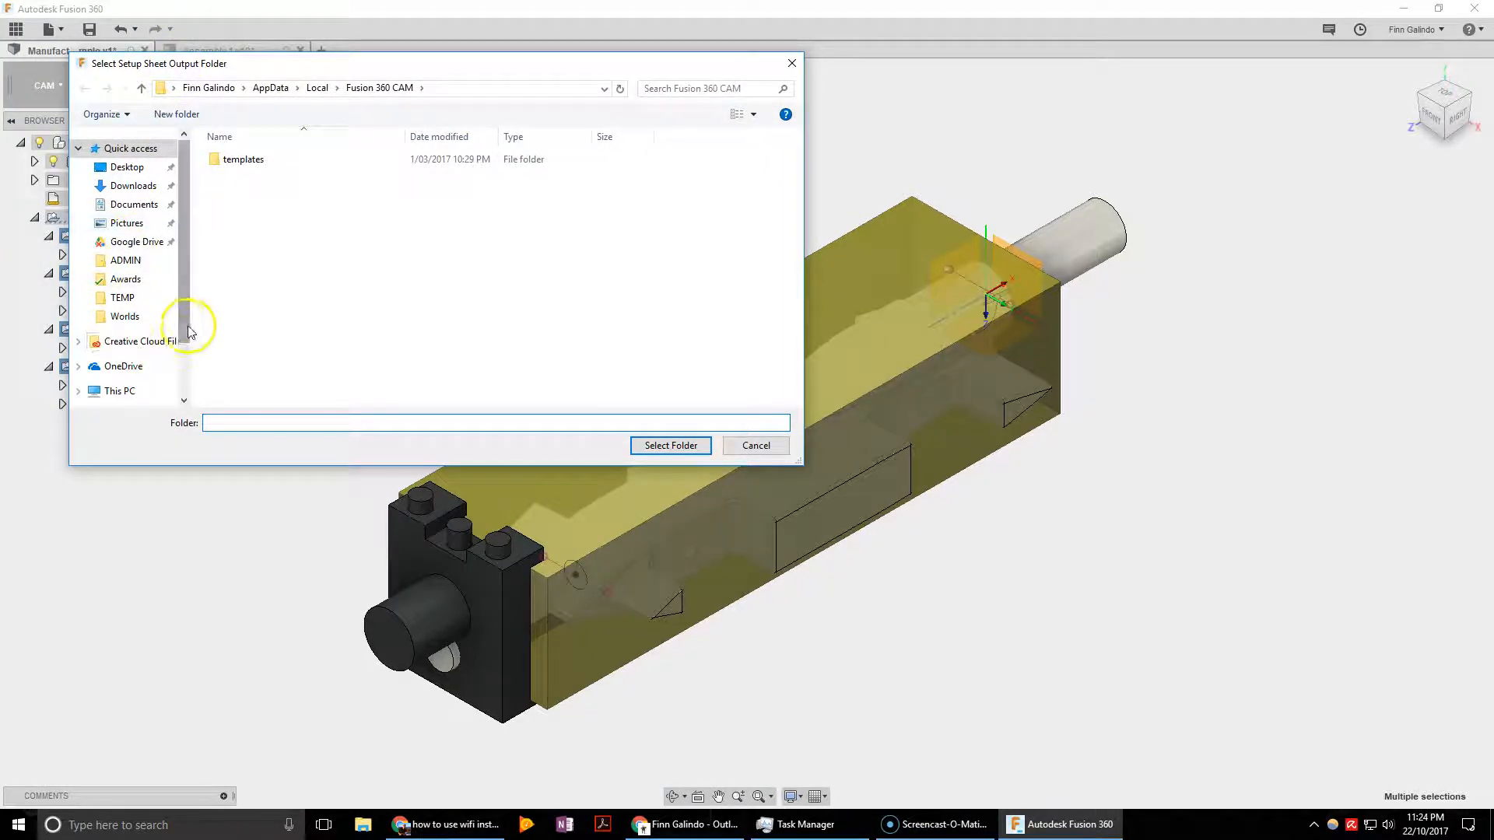
scroll(165, 373, down, 2)
click(119, 303)
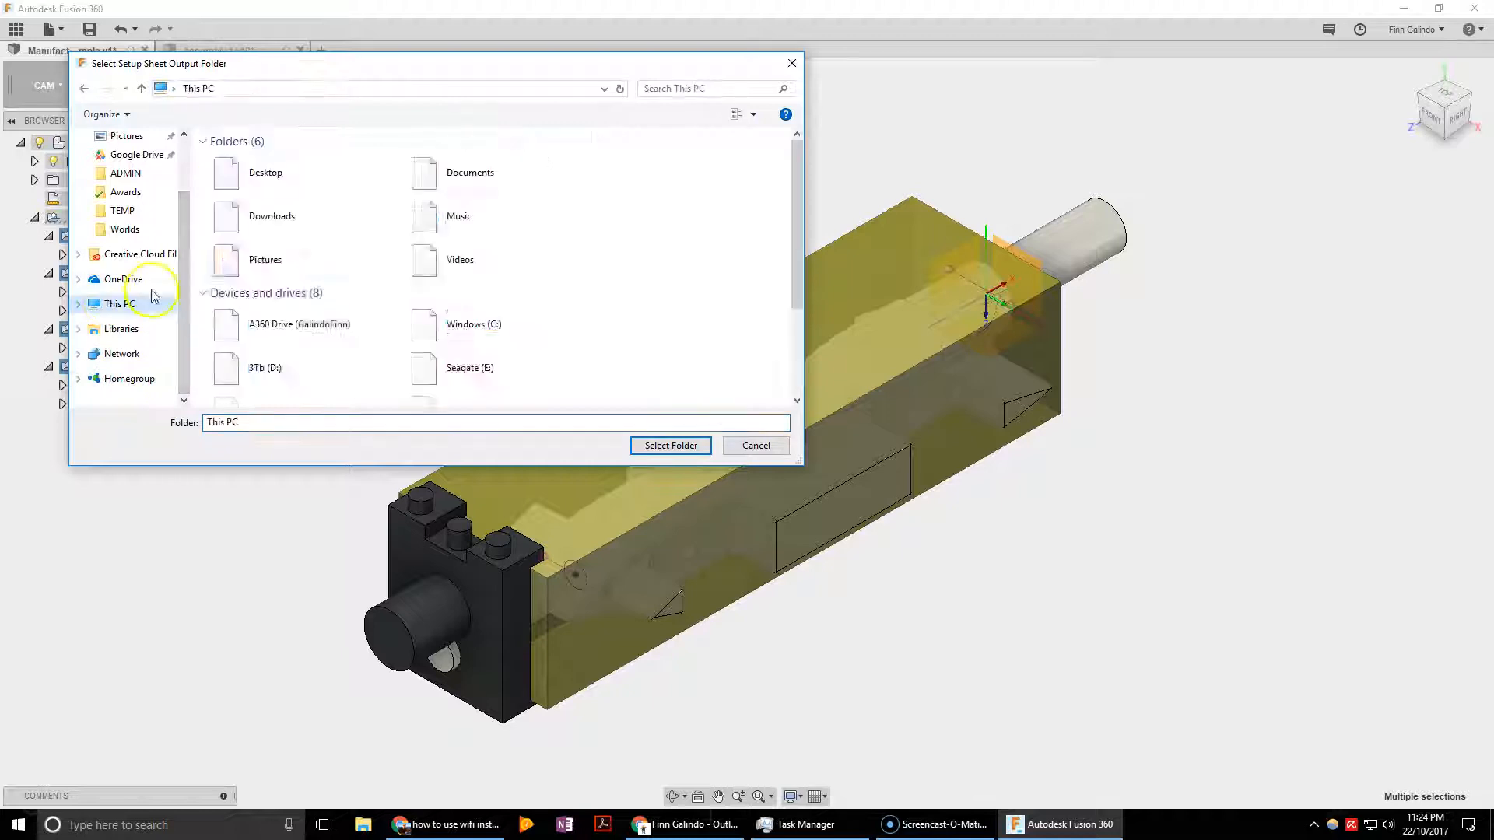
click(457, 330)
scroll(420, 347, down, 2)
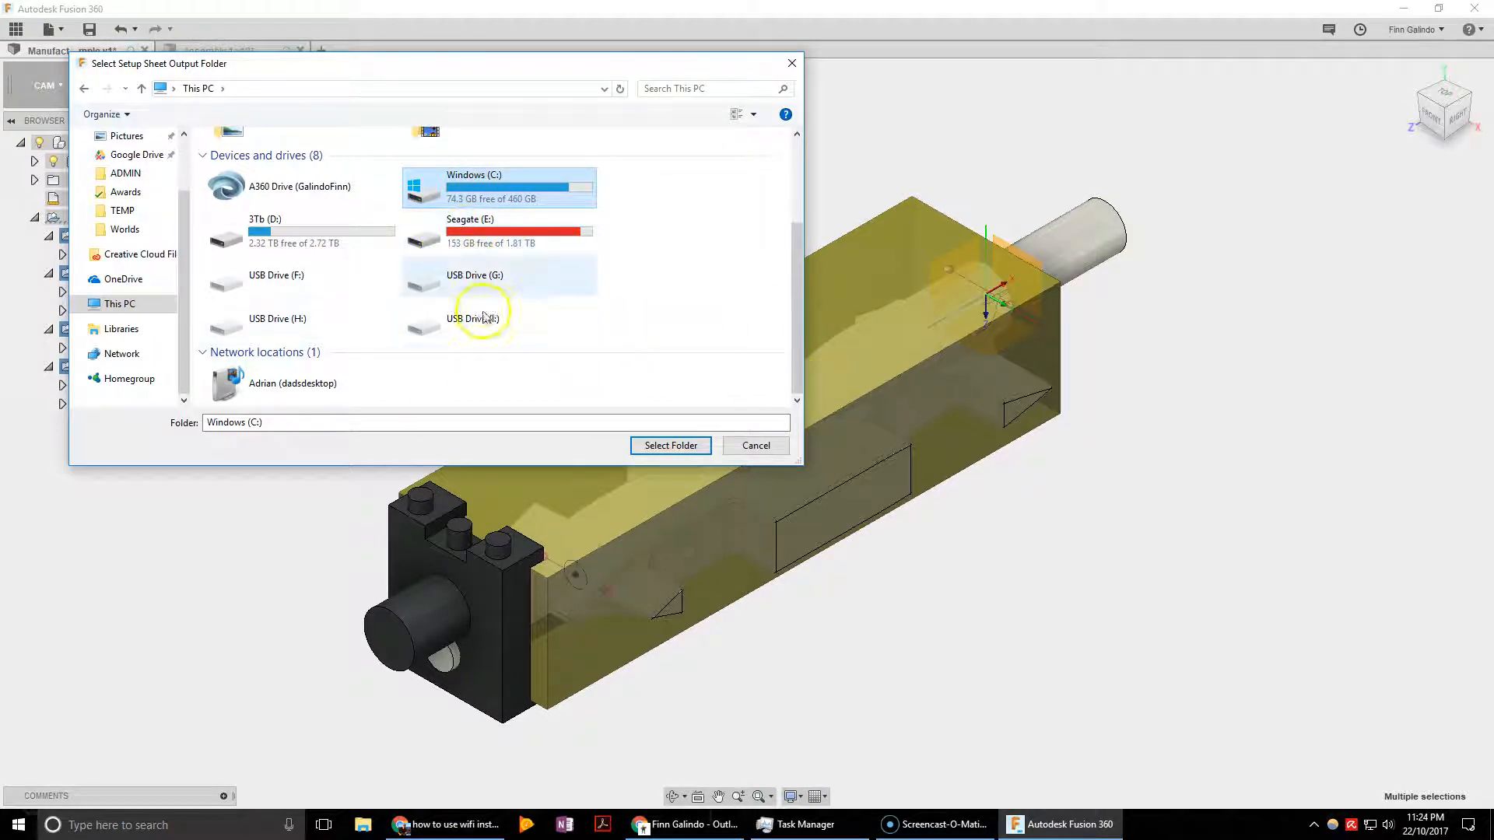
scroll(128, 190, up, 1)
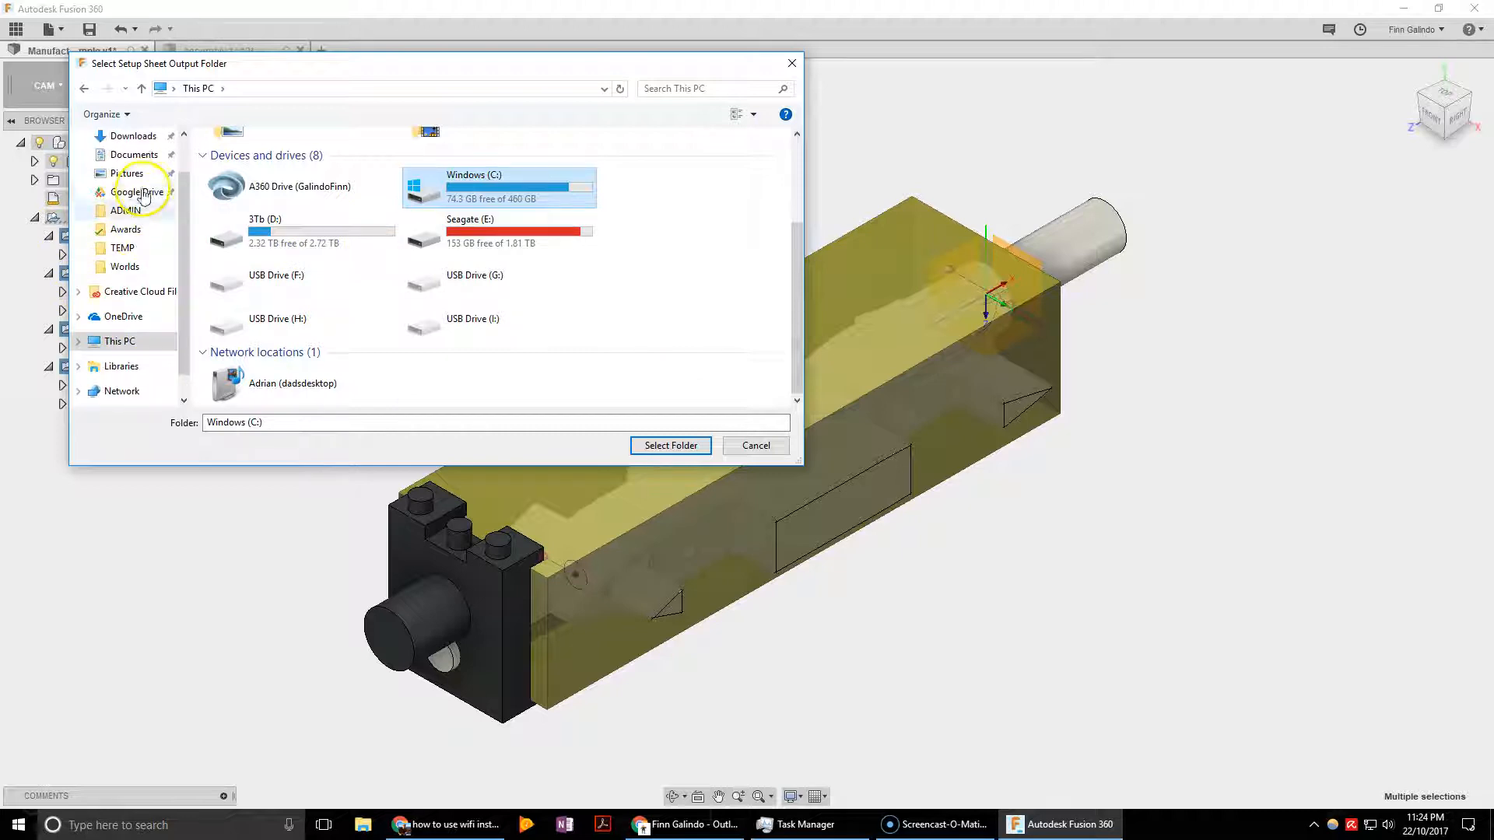
scroll(132, 164, up, 1)
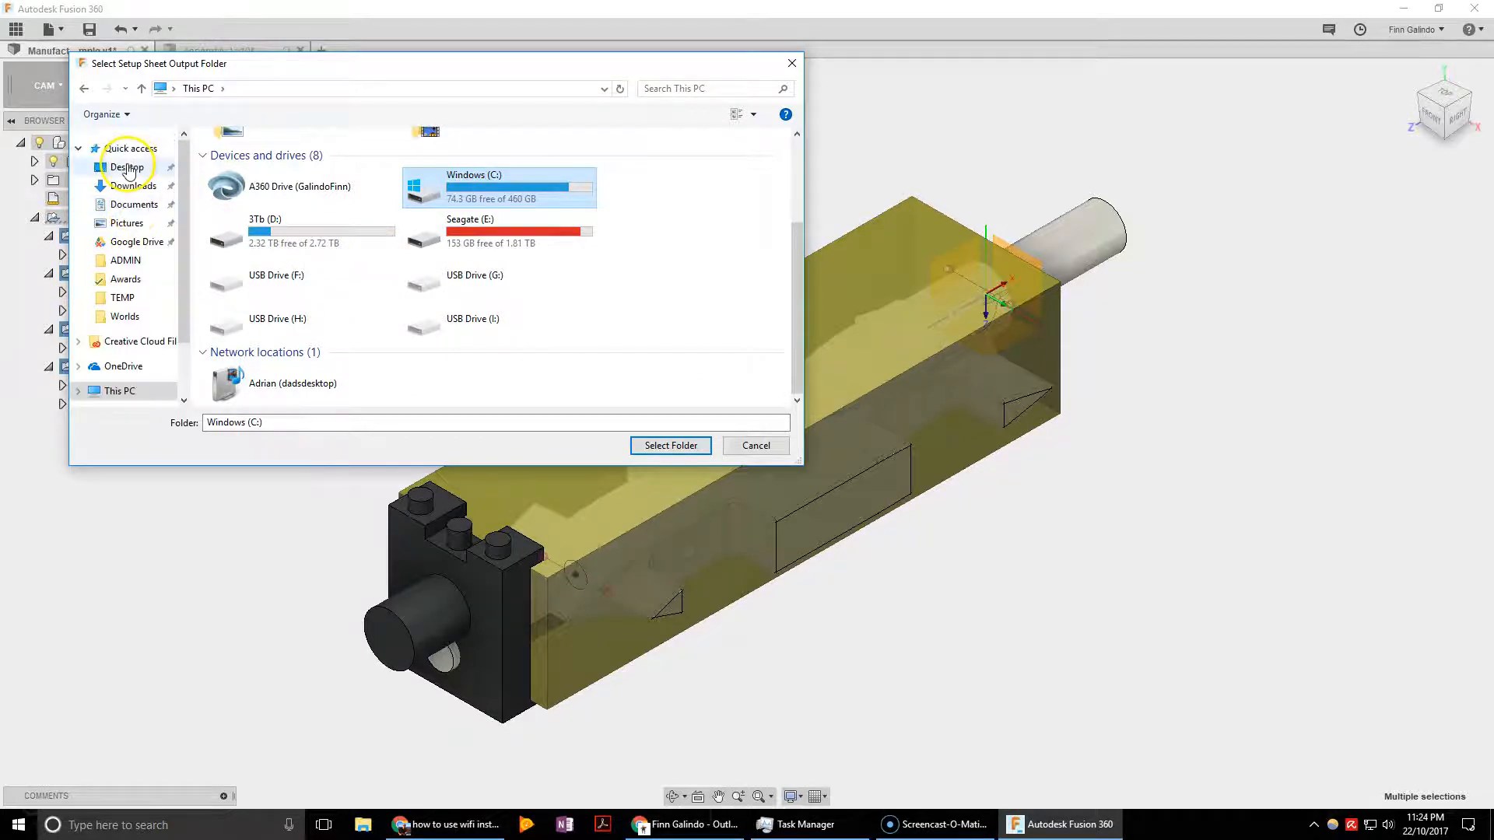
click(125, 166)
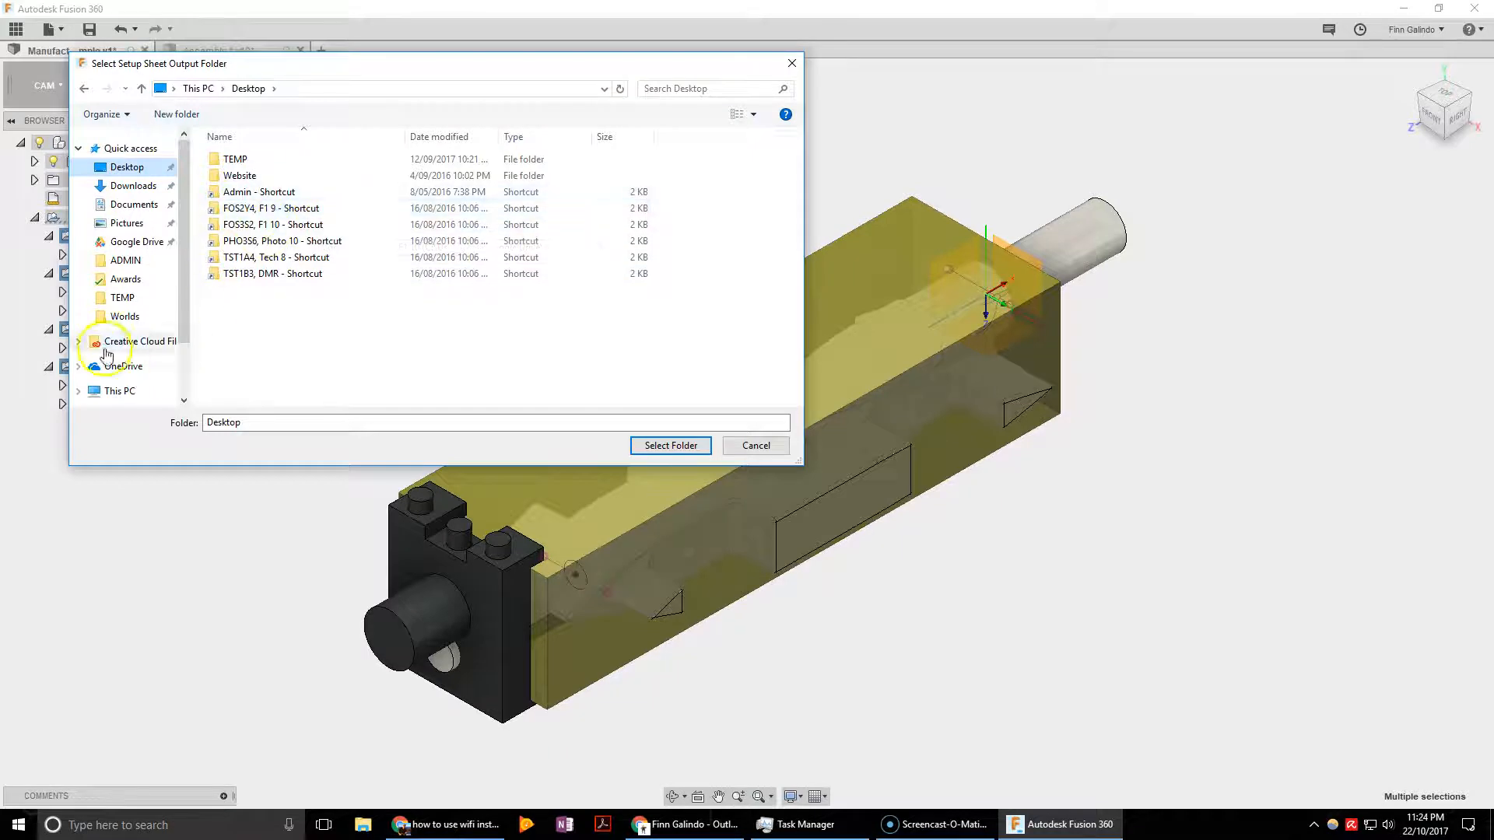
double_click(245, 166)
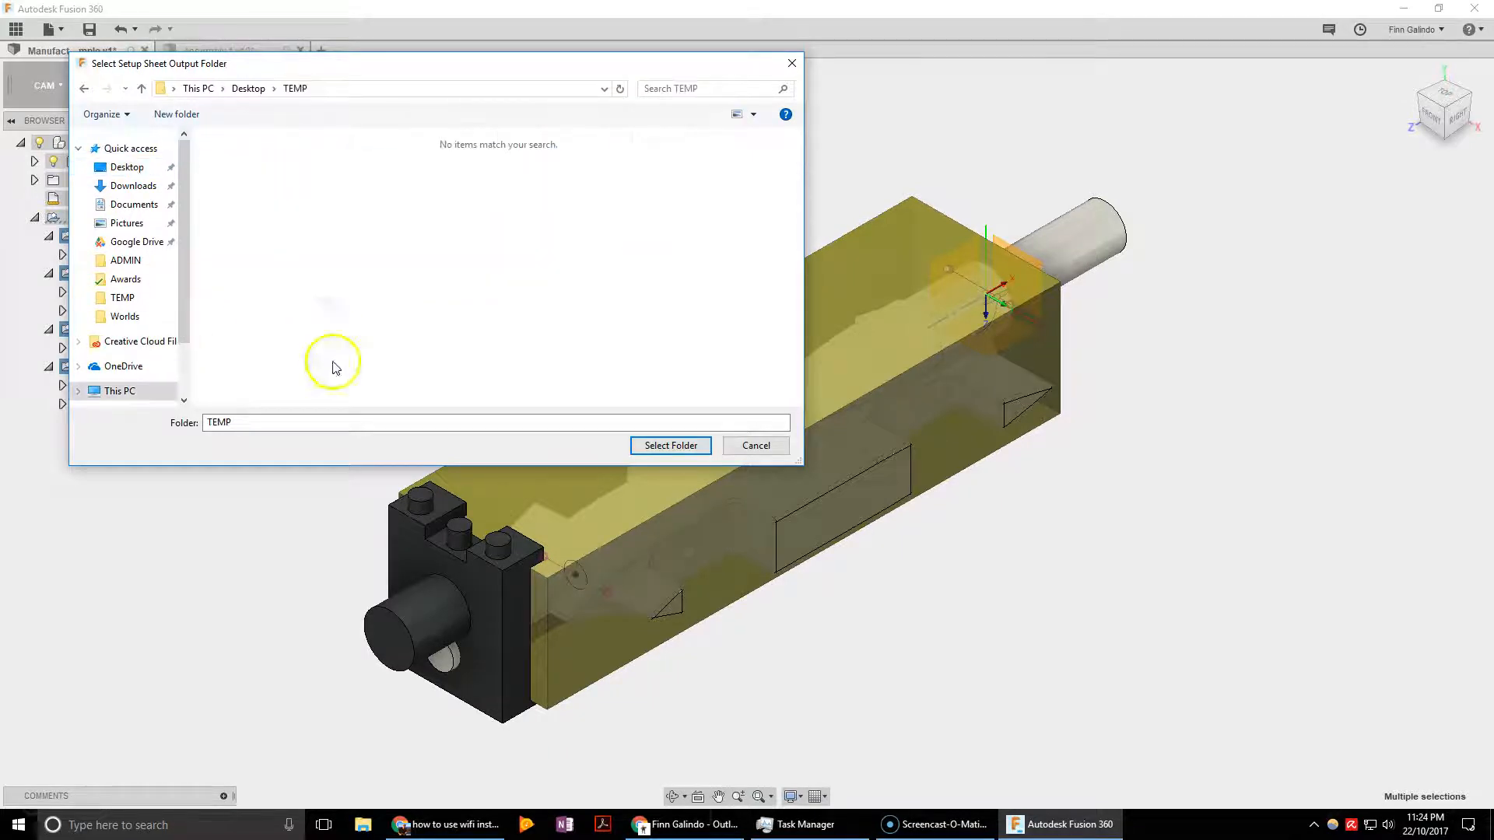
Step: Try to use "Setup Sheet 1" as the output folder name inside TEMP
text(Setup Sheet 1)
key(Return)
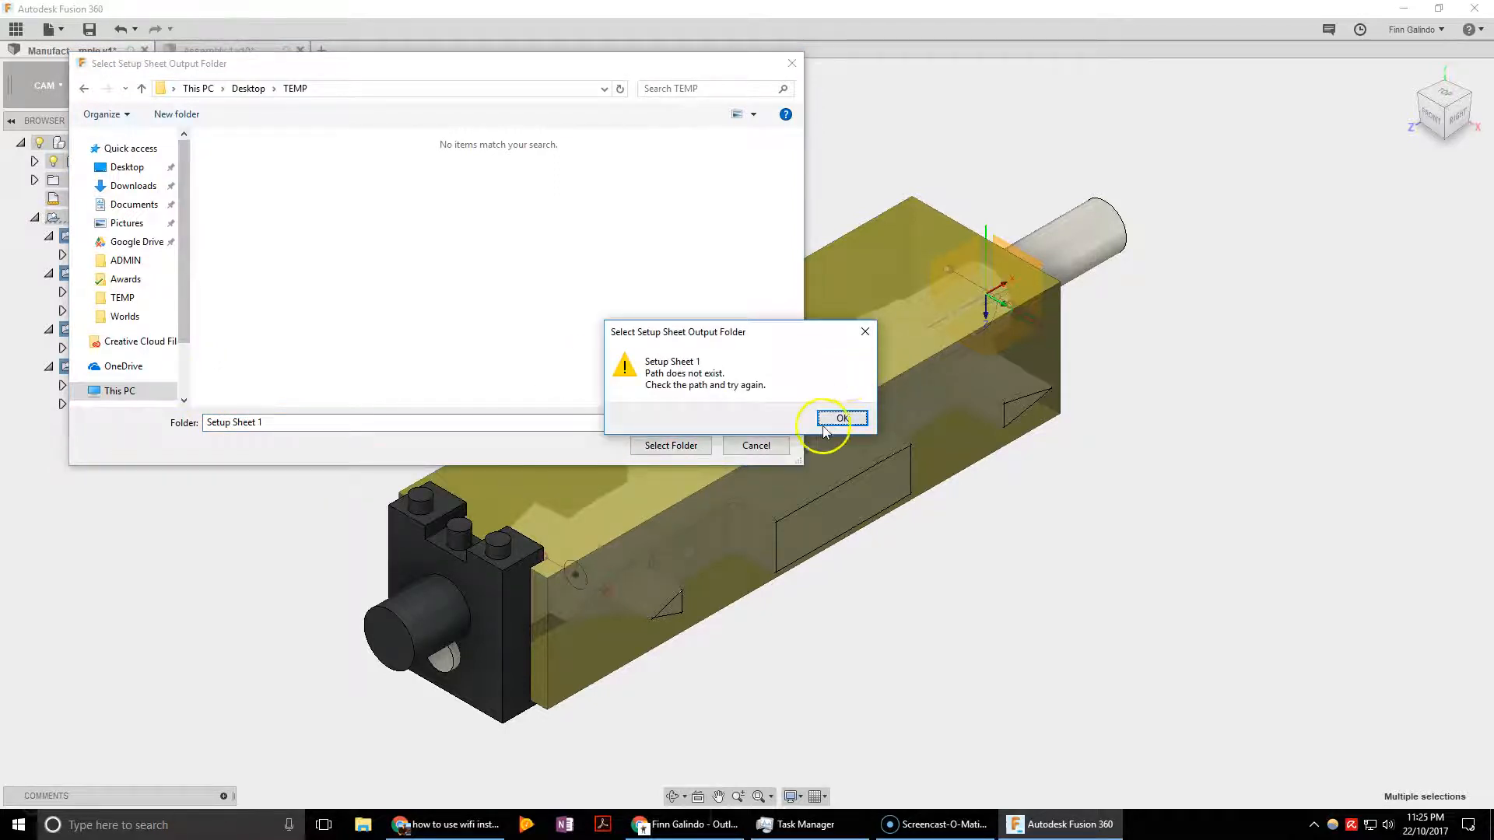
click(842, 418)
Step: Generate the setup sheet in the TEMP folder, accepting the notice about differing WCS settings
click(292, 90)
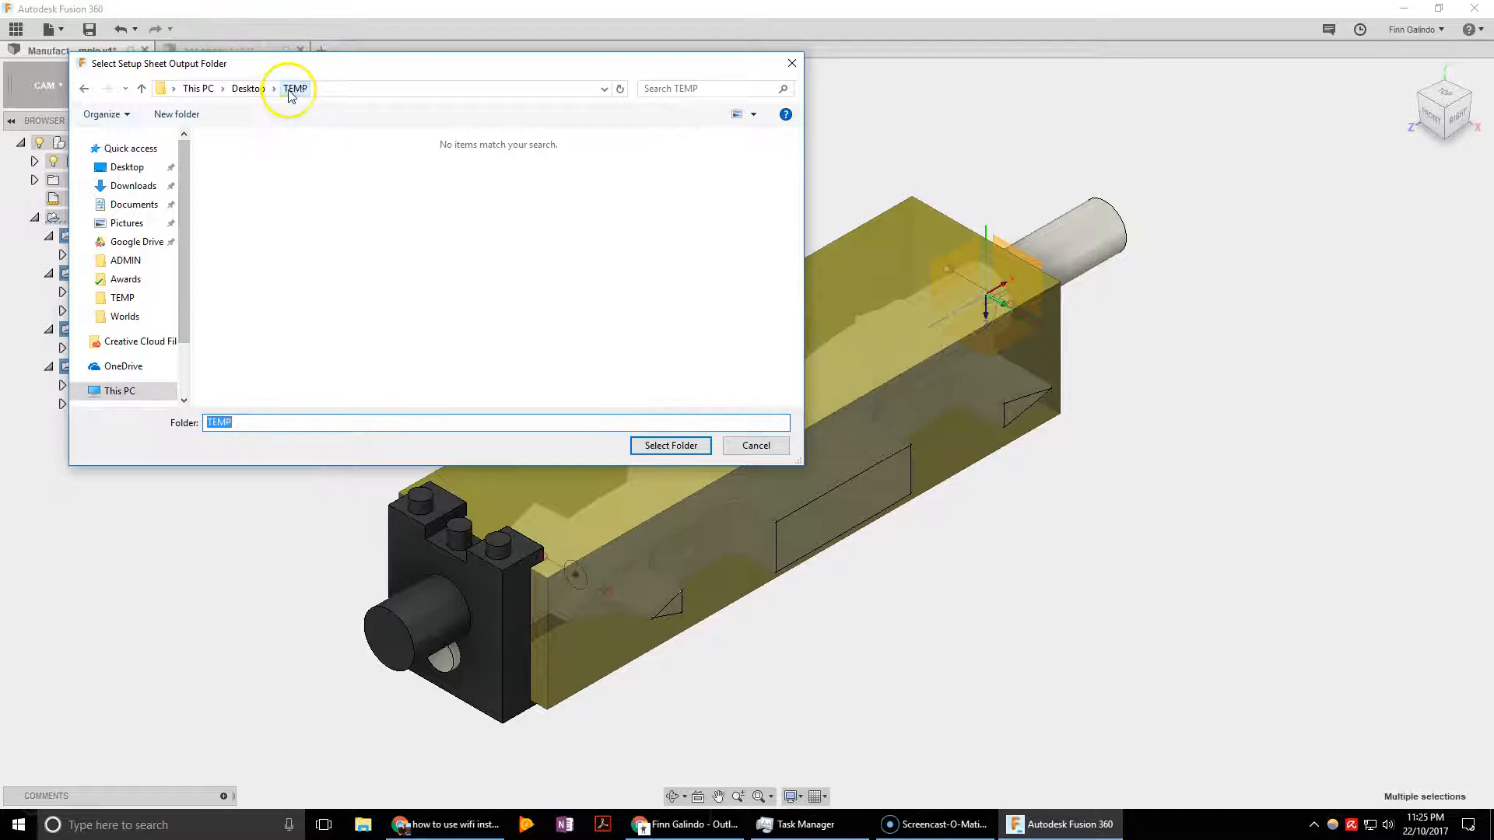
click(671, 445)
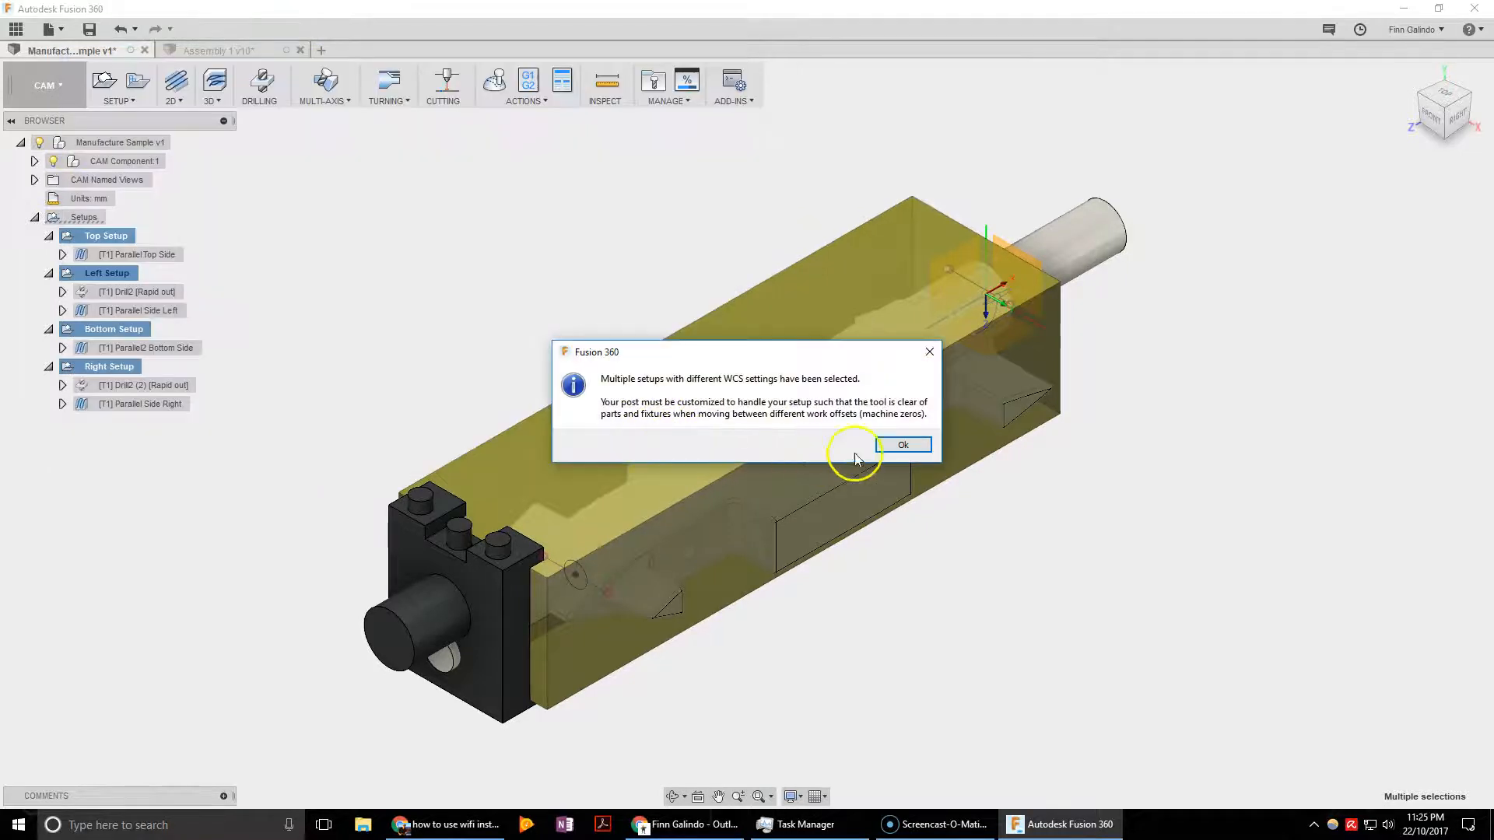
click(895, 444)
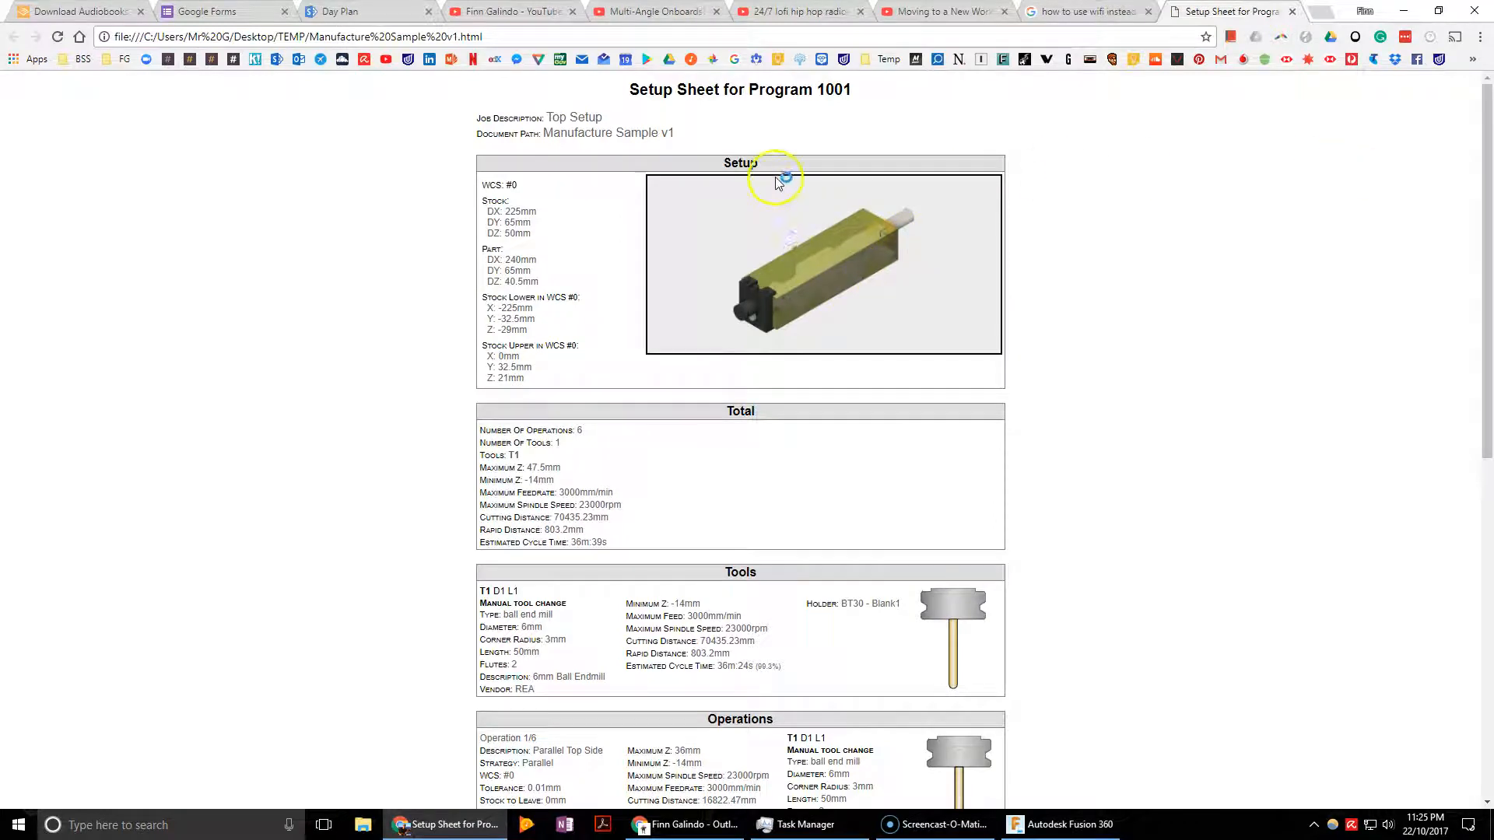
Step: Examine the setup sheet's job description, stock and part dimensions, and total machining statistics
drag(639, 90, 693, 147)
drag(899, 388, 1124, 445)
click(1124, 445)
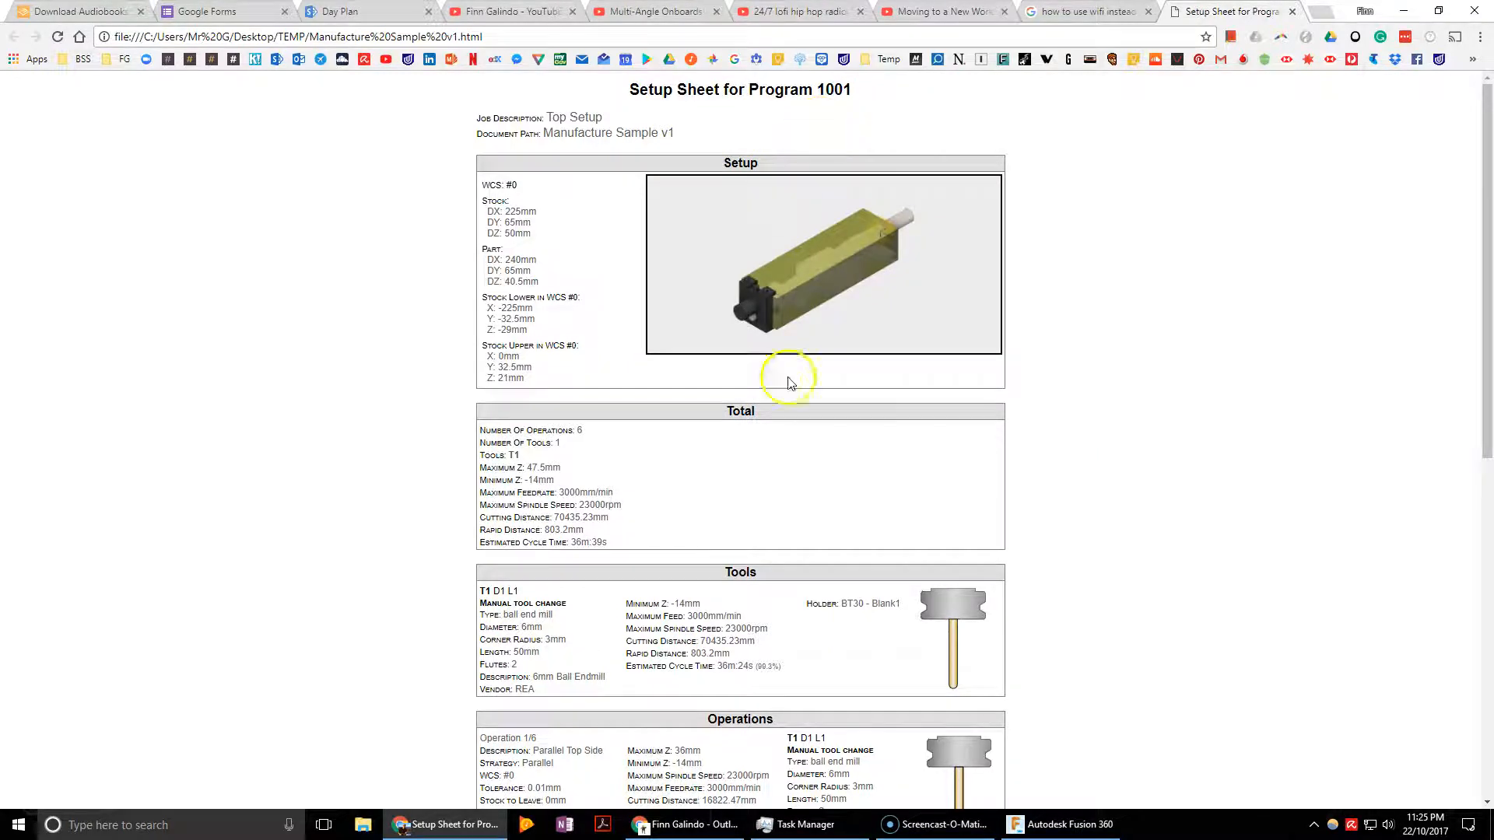
drag(481, 433, 637, 550)
click(638, 552)
drag(544, 385, 467, 173)
click(731, 537)
Step: Review the setup sheet's tool data and the six operations, including the cycle time and strategy of the Parallel Top Side operation
scroll(745, 516, down, 6)
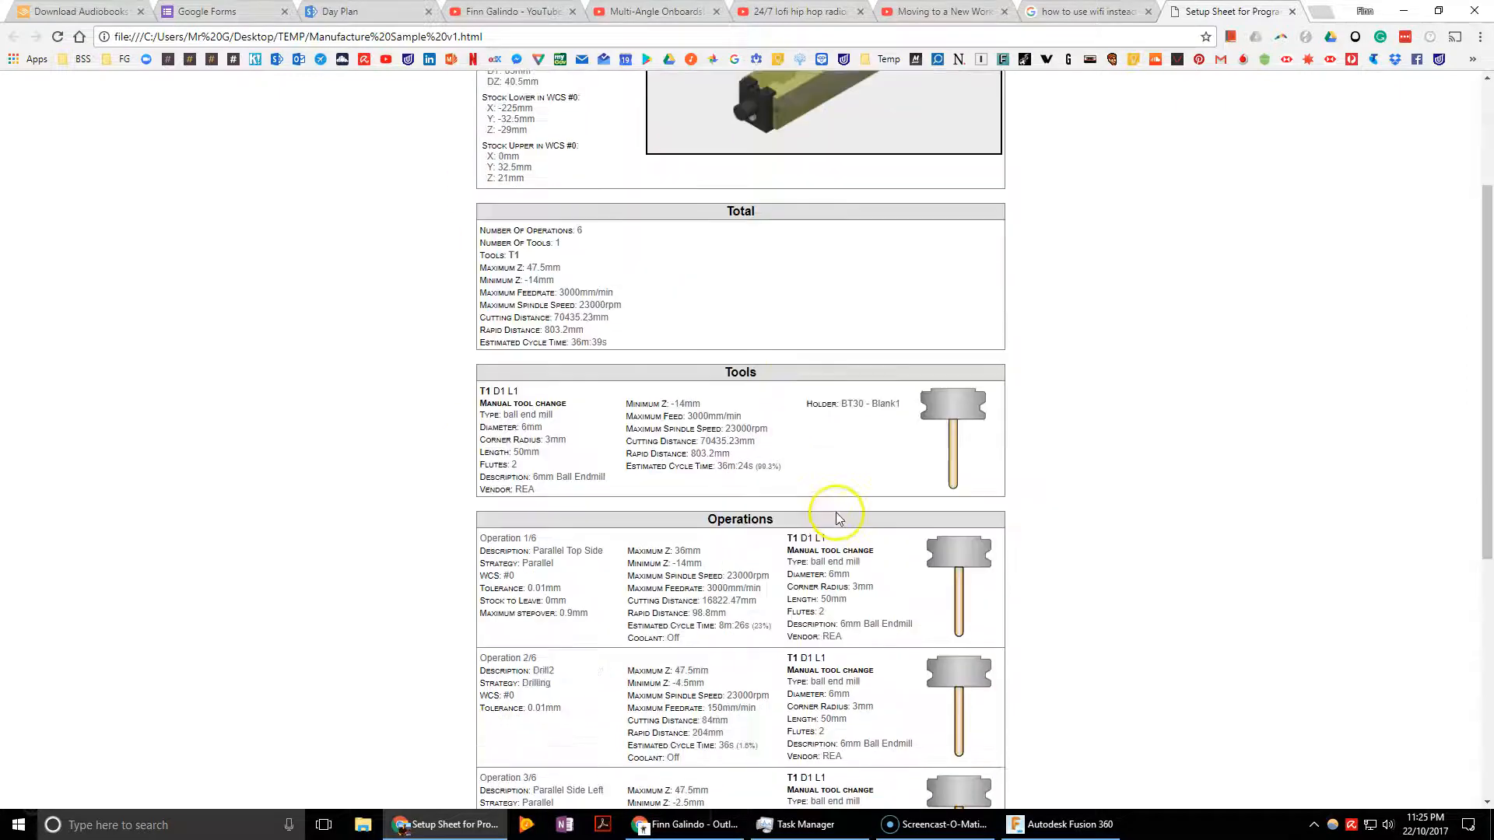
scroll(957, 440, down, 3)
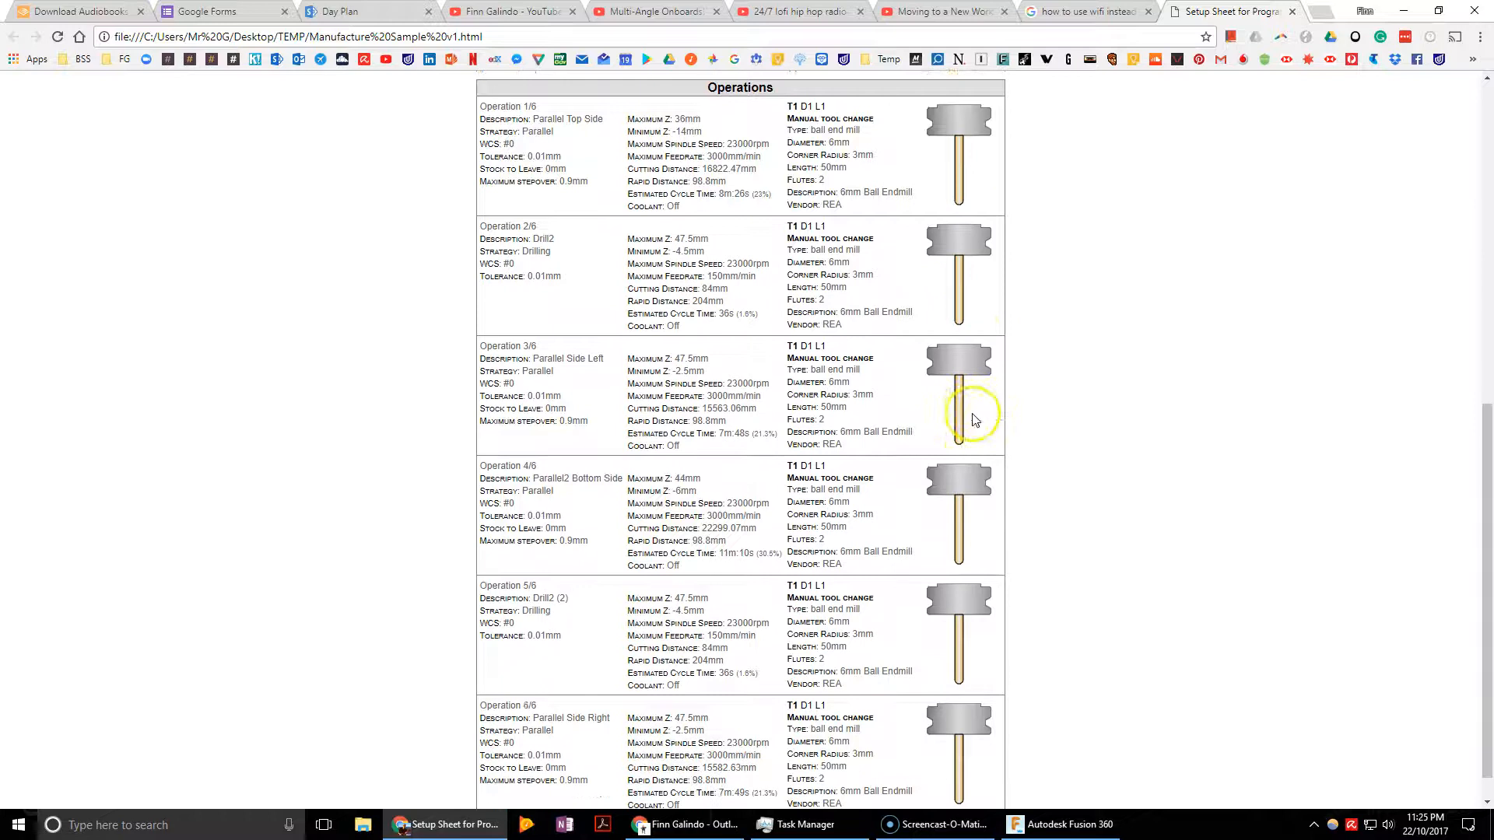
scroll(957, 439, up, 3)
scroll(957, 438, up, 4)
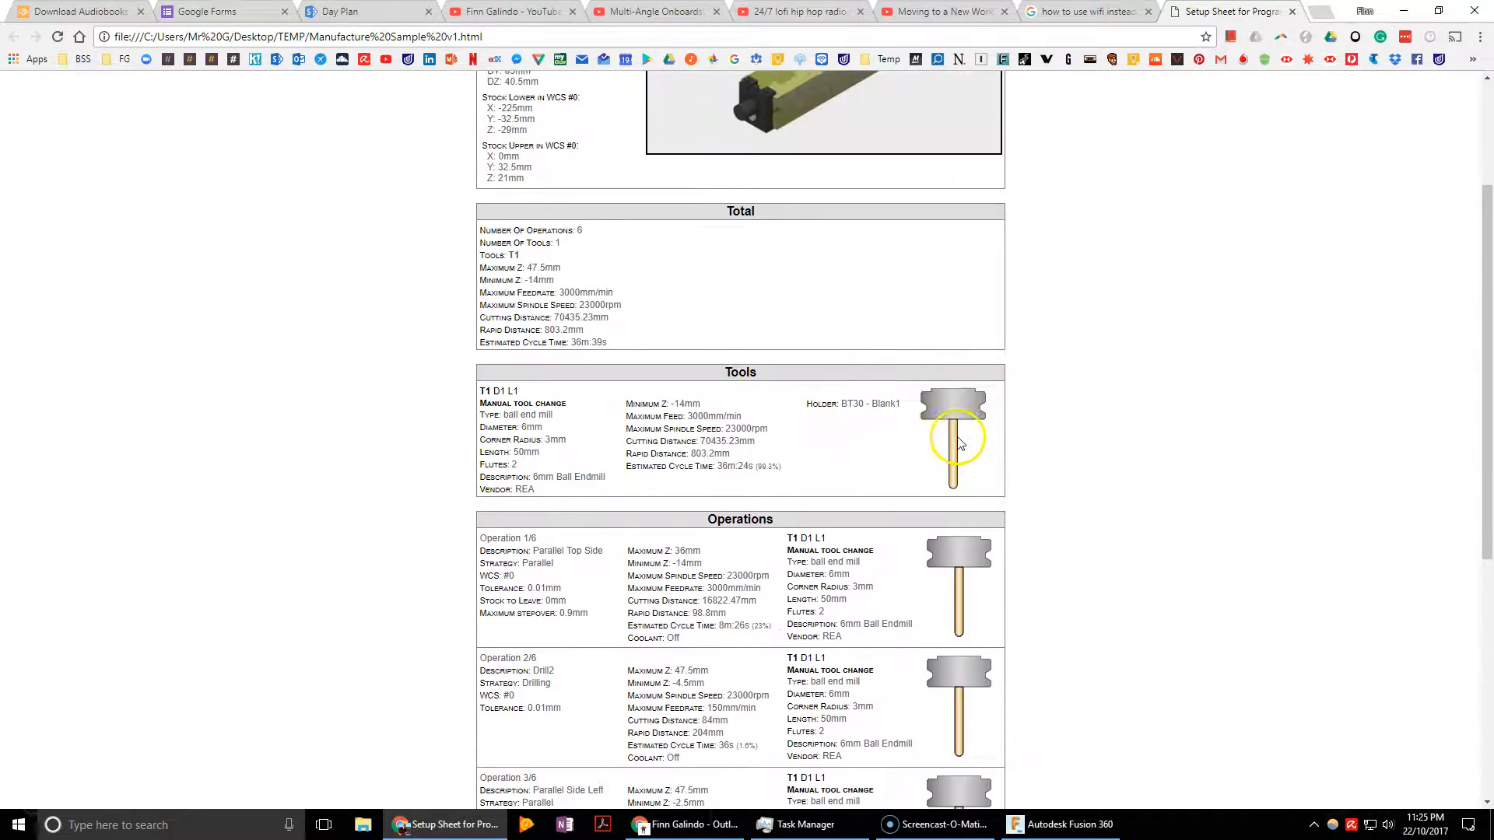
scroll(957, 437, down, 6)
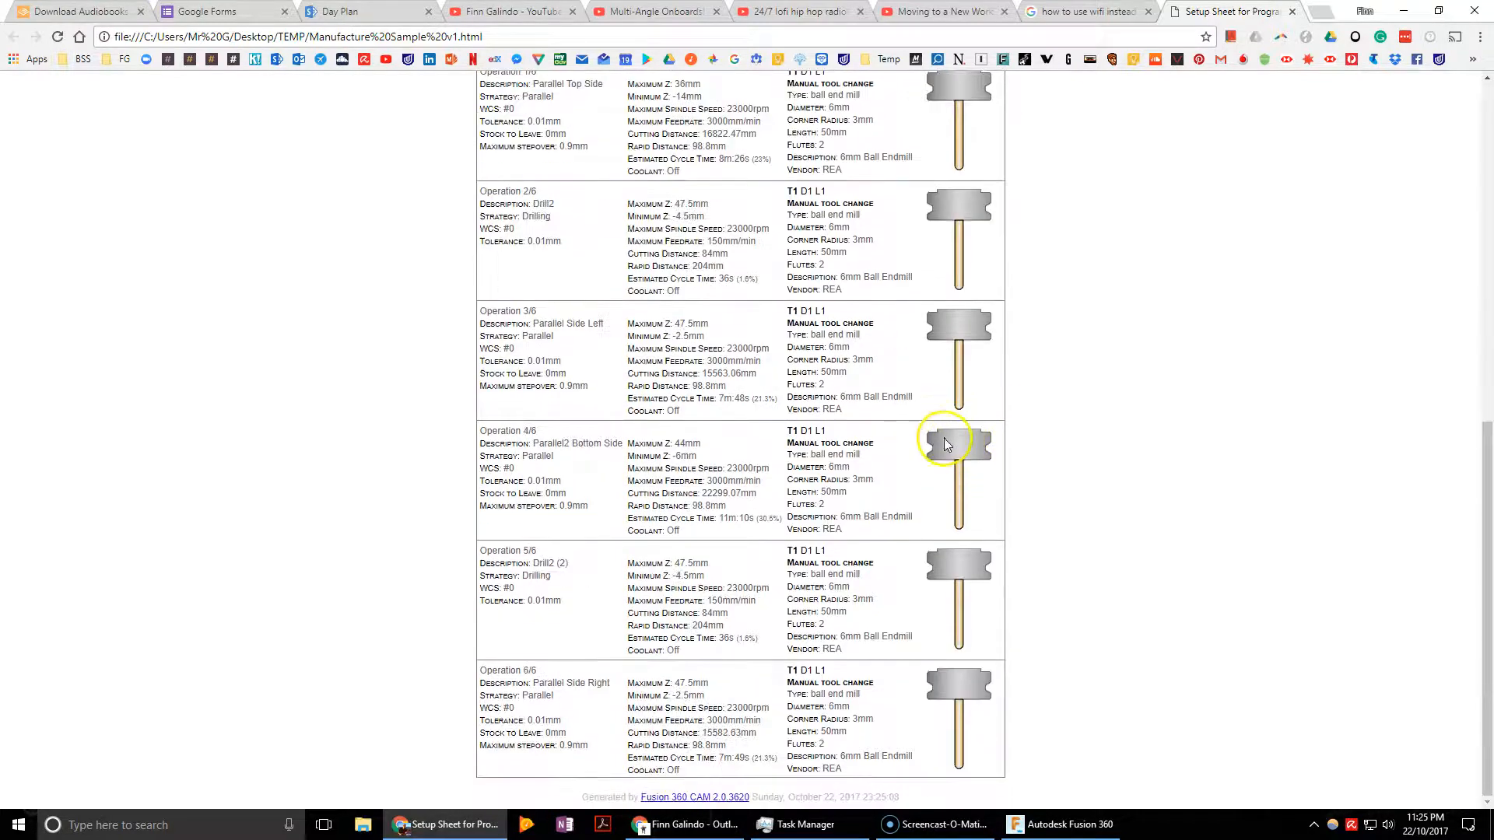
scroll(956, 444, up, 4)
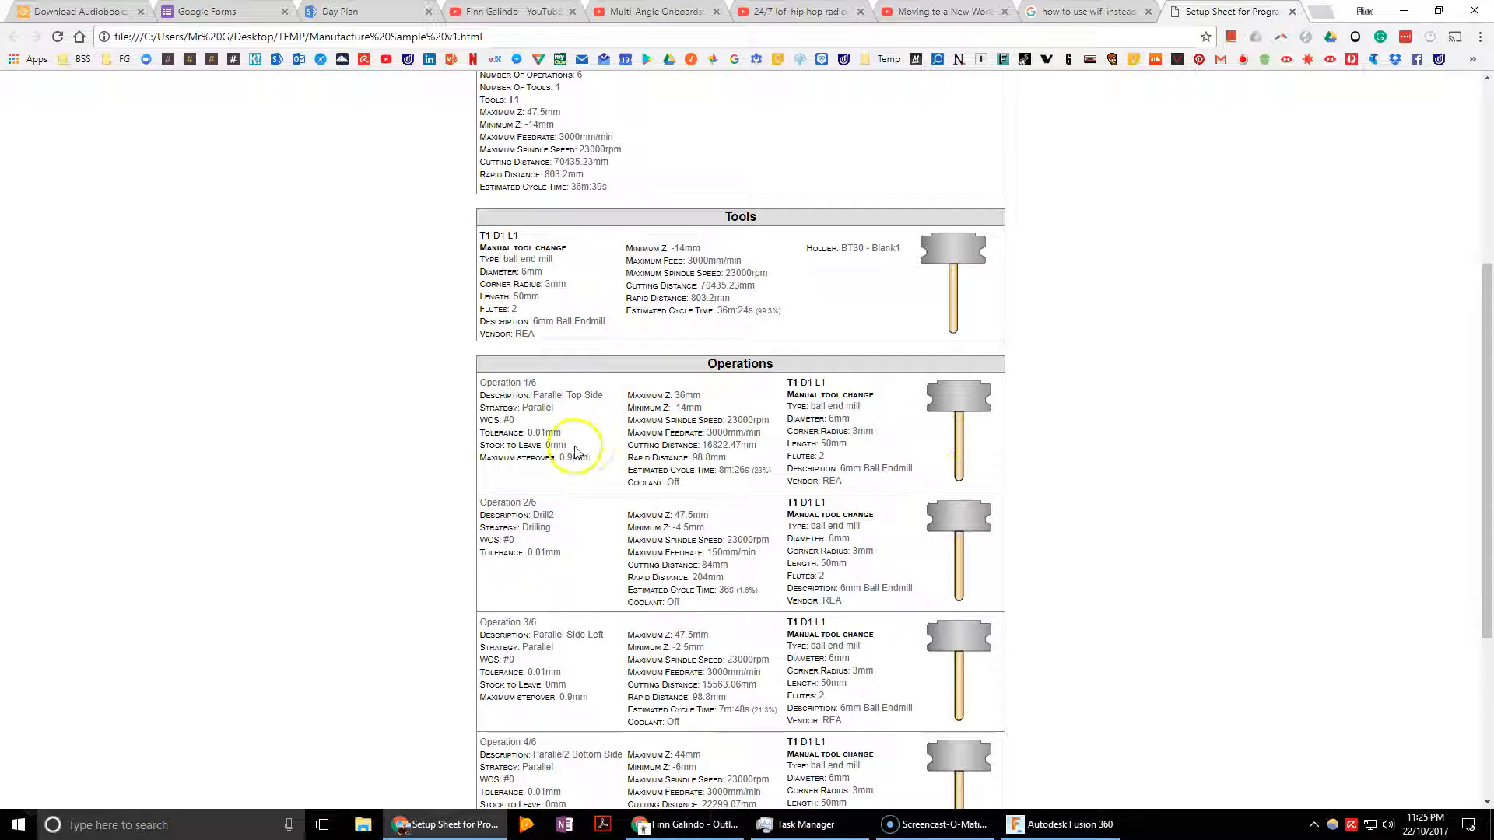
drag(719, 470, 758, 470)
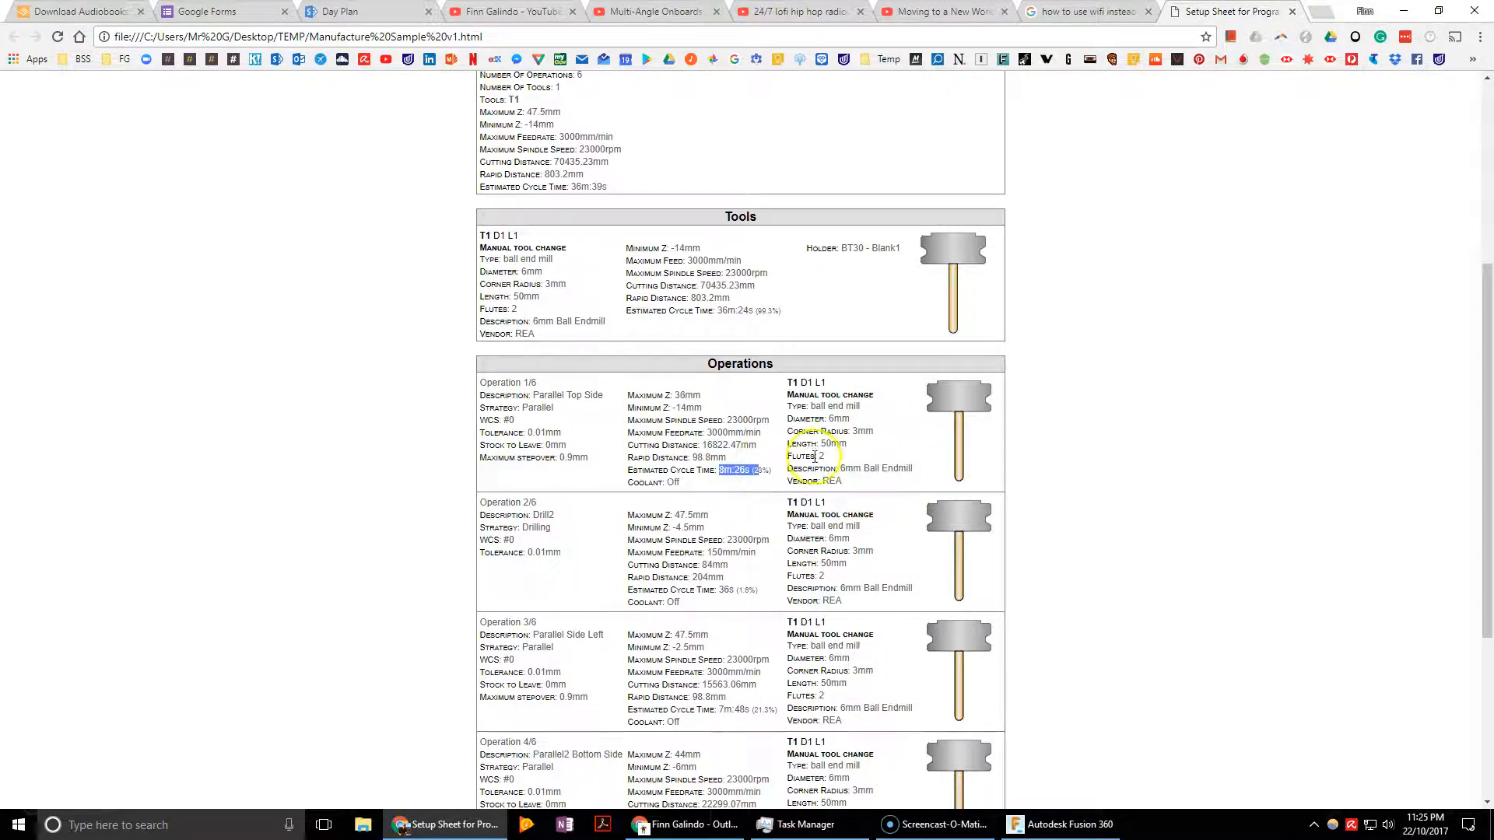
drag(537, 395, 537, 424)
scroll(860, 537, up, 5)
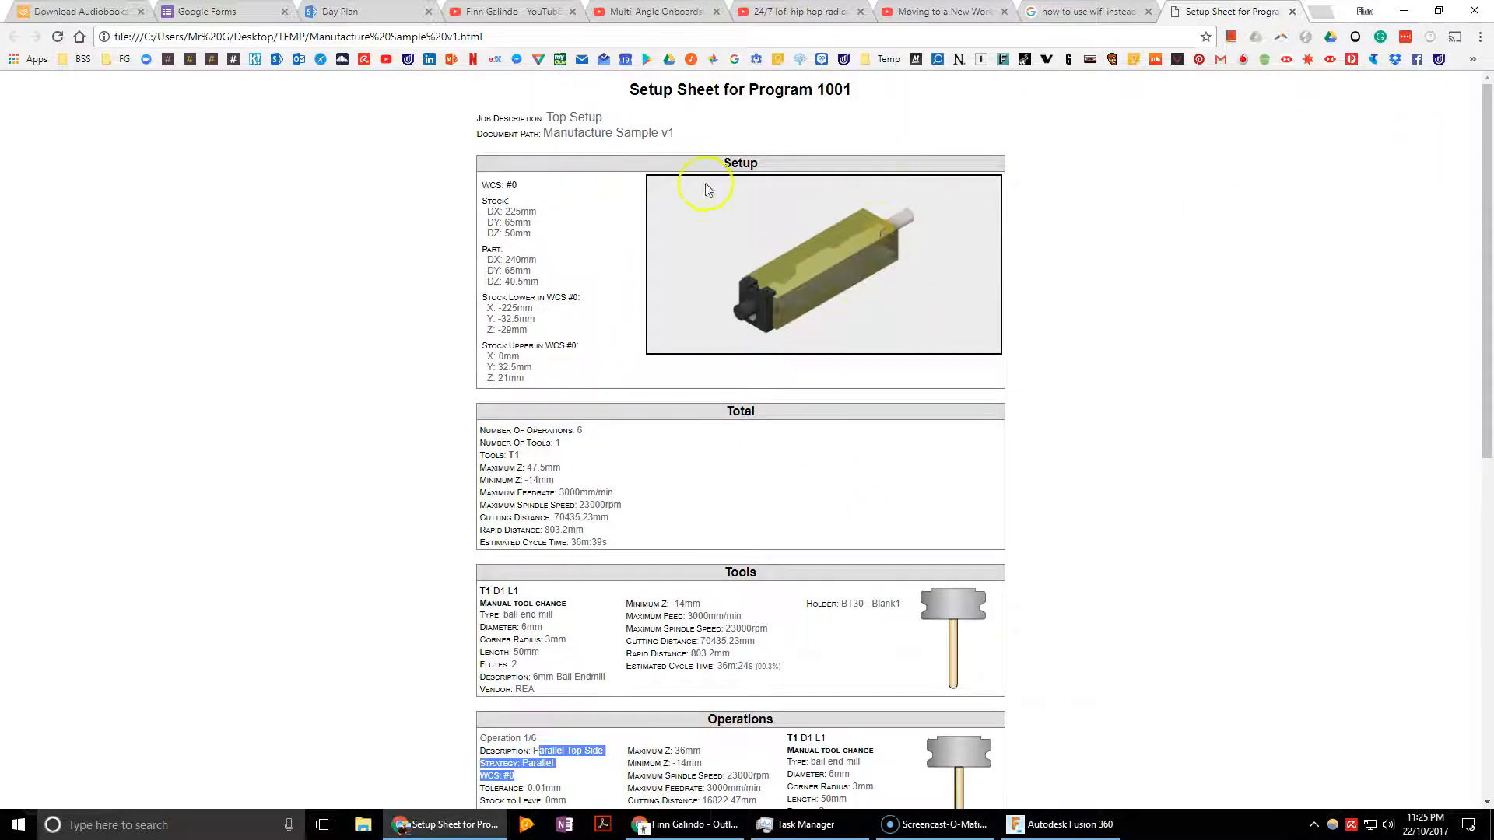
Step: Print the setup sheet to a PDF named "Setup Sheet for Program 1001" in the TEMP folder and return to Fusion 360
click(1481, 40)
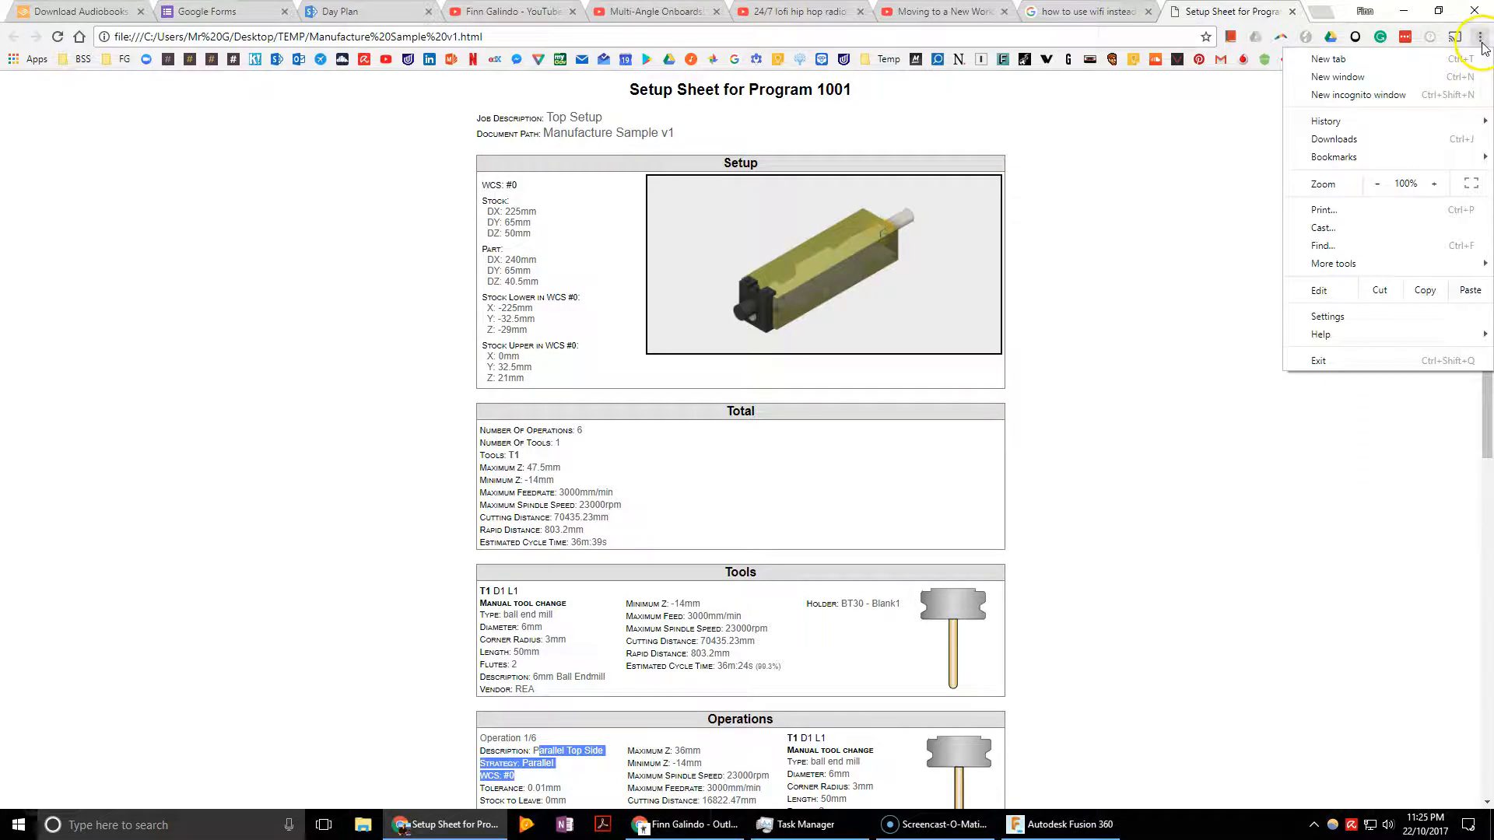
click(1340, 211)
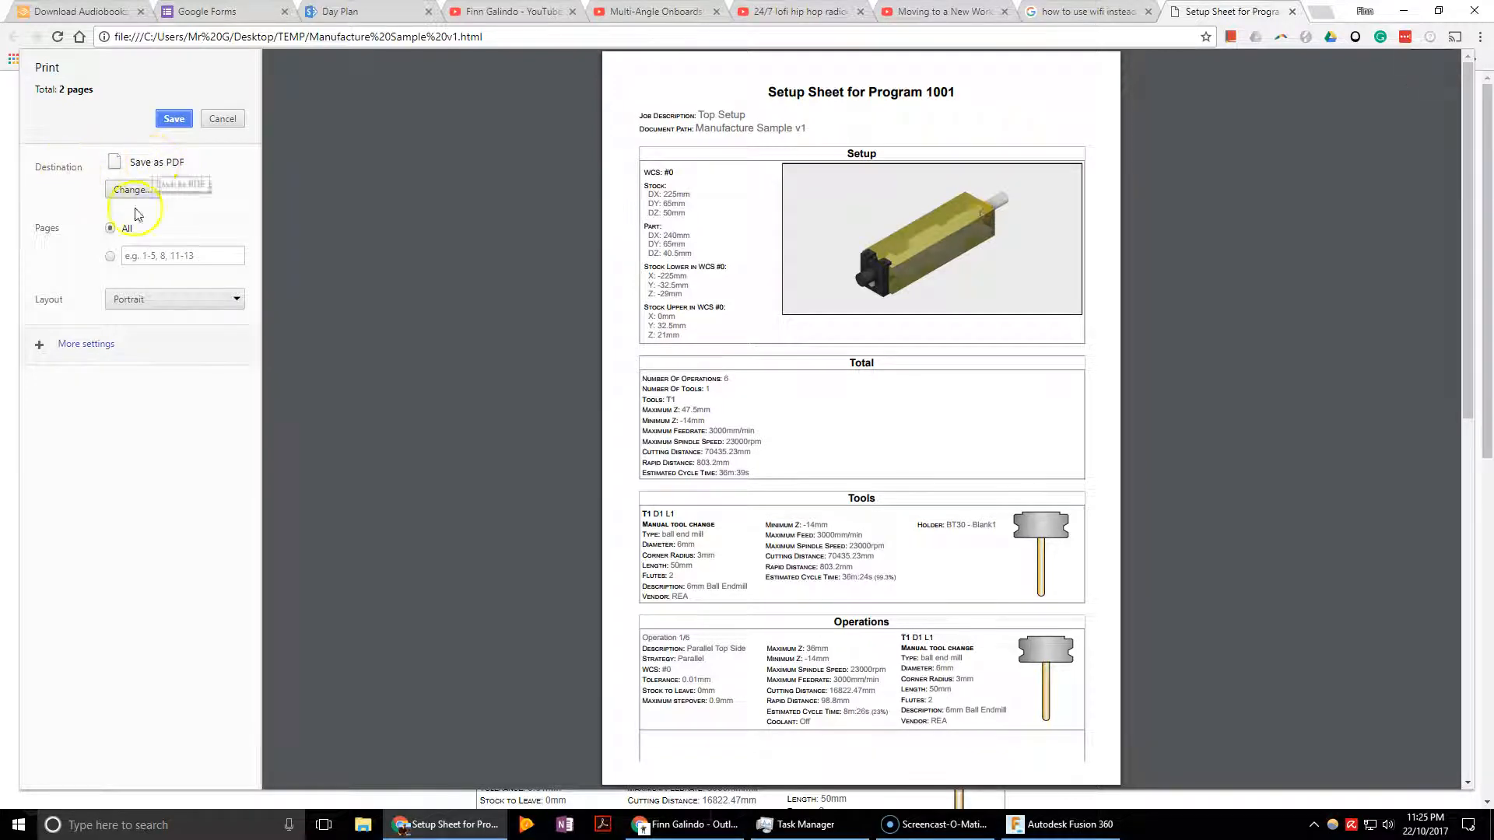
click(173, 120)
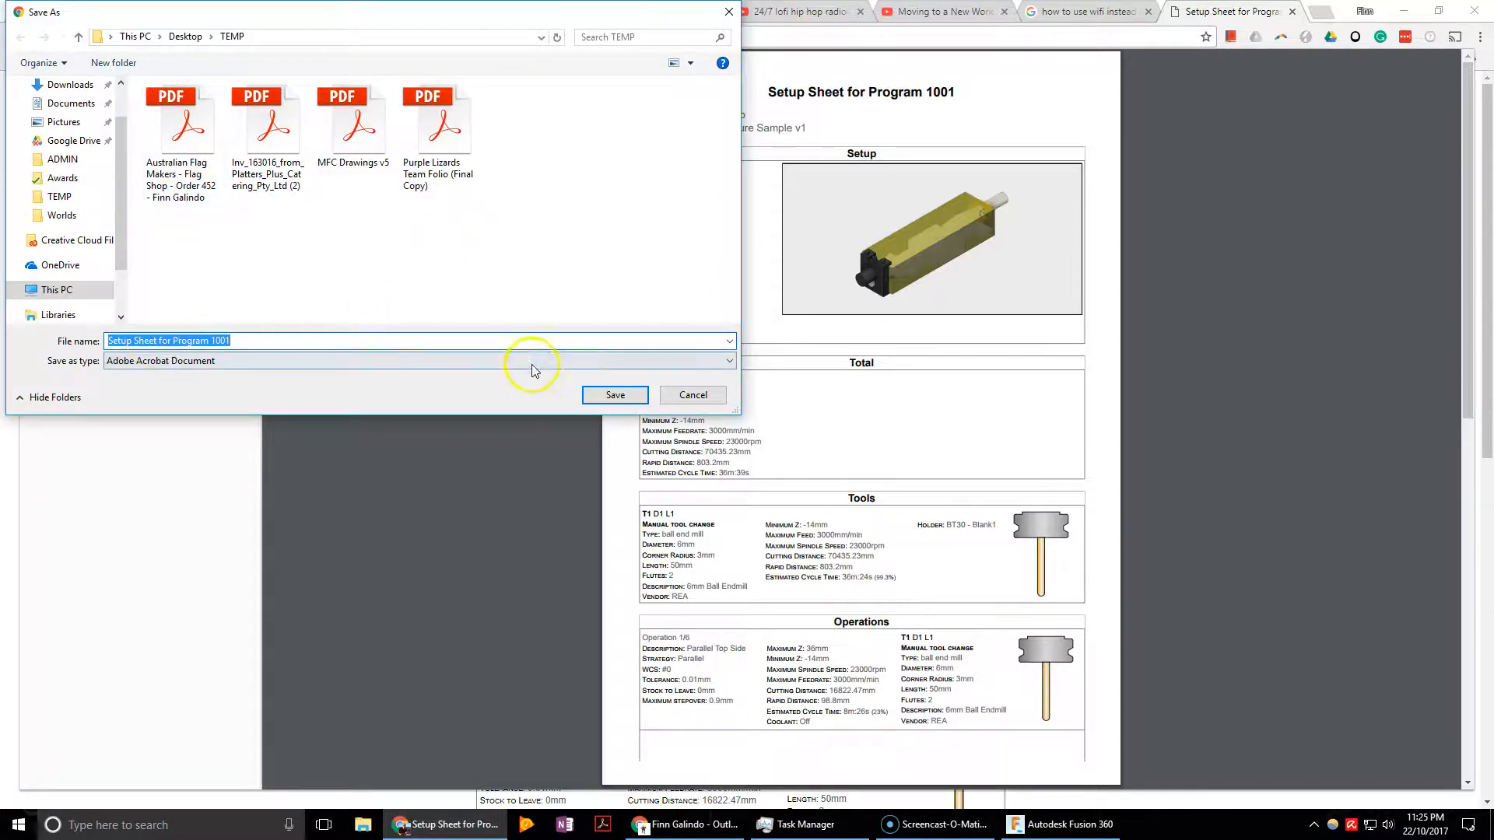
click(600, 394)
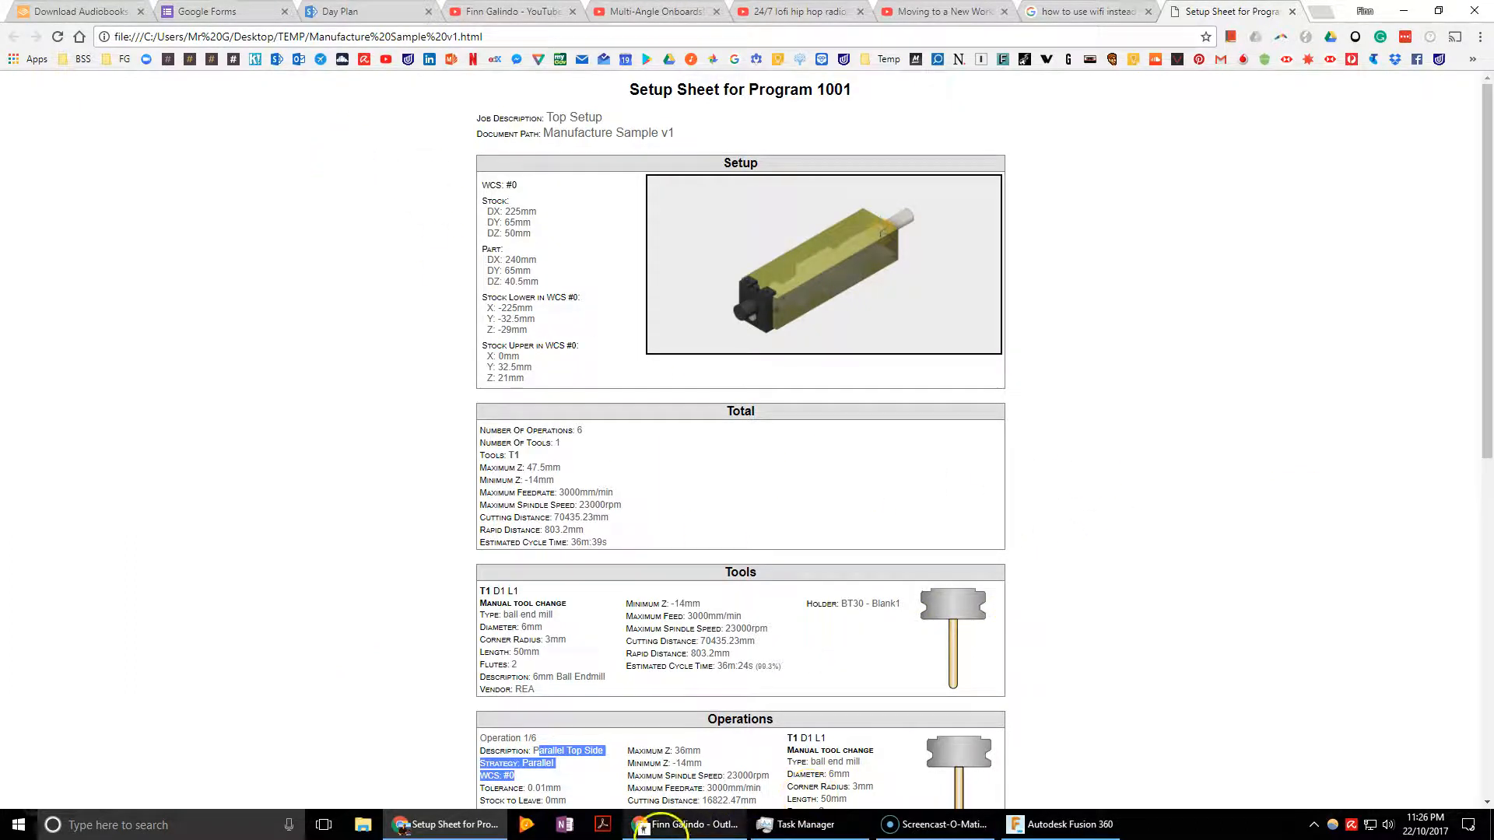
click(406, 829)
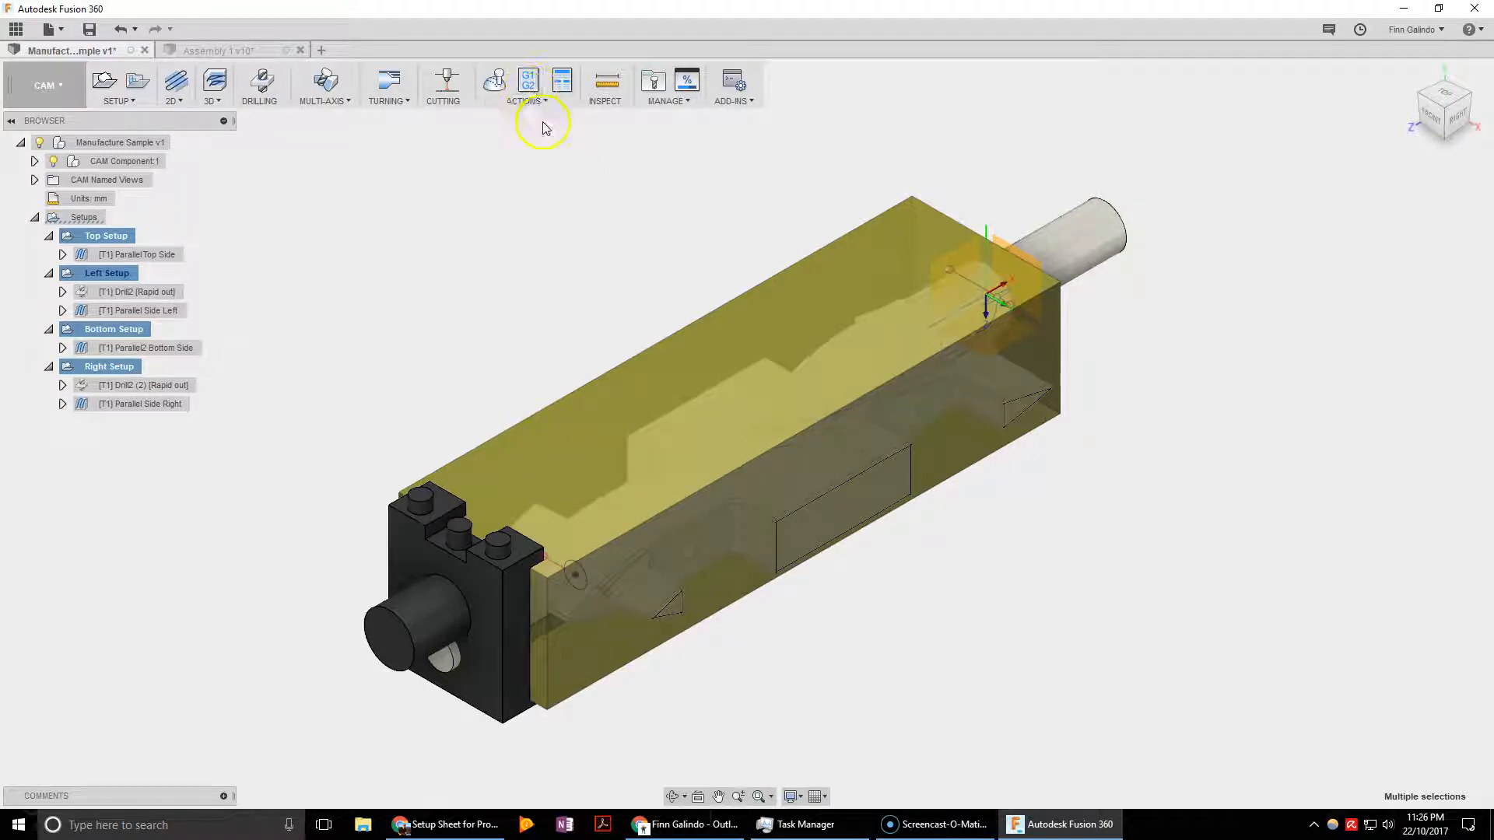
Step: Save the Manufacture Sample design as a new version with the description "User Saved"
click(89, 29)
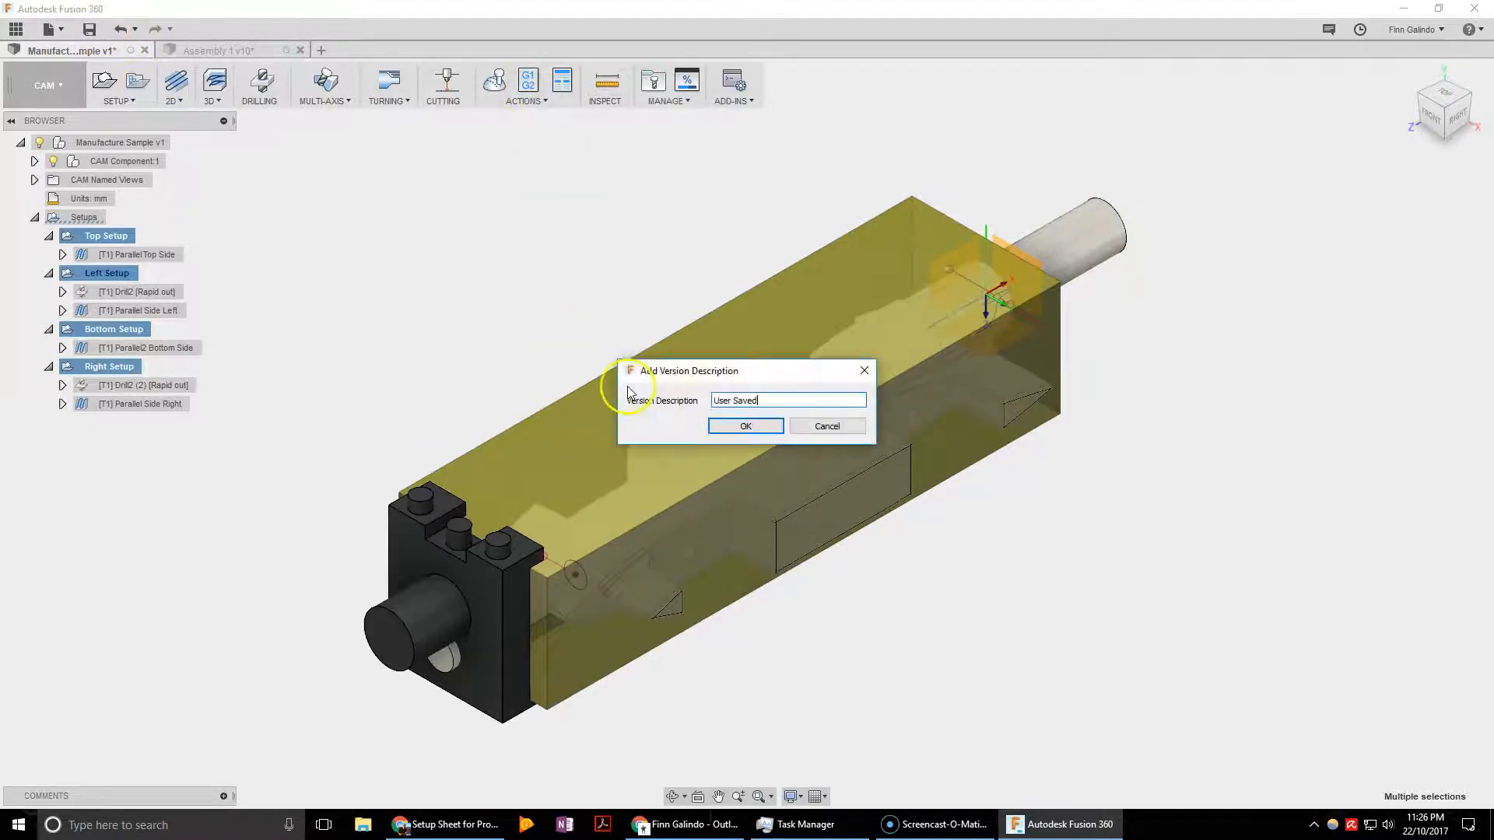
click(745, 427)
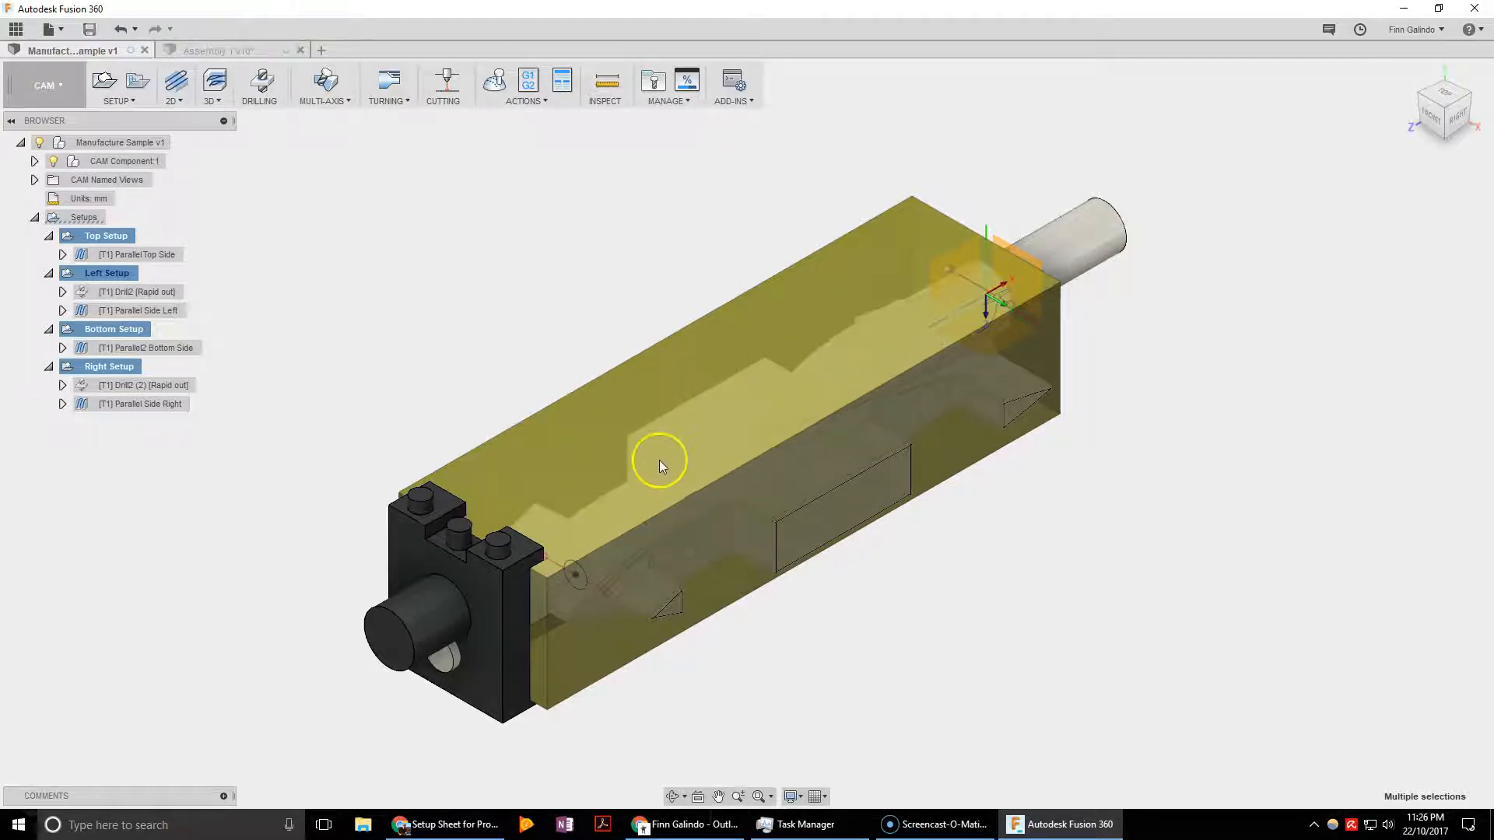
Step: Start post-processing the four selected setups and choose the "denford.cps - Denford" post configuration
click(523, 83)
click(903, 444)
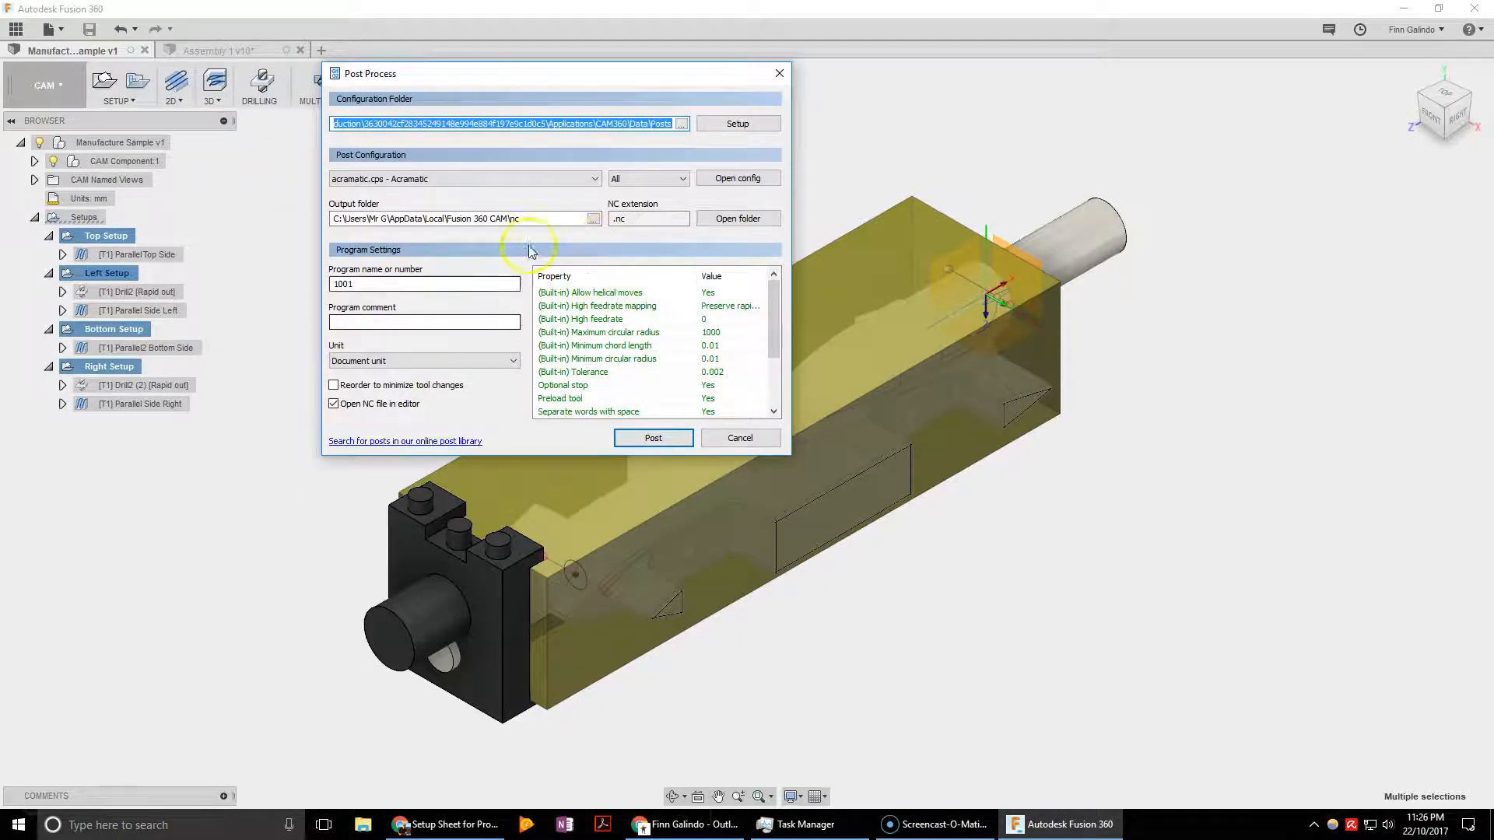
drag(526, 82, 495, 168)
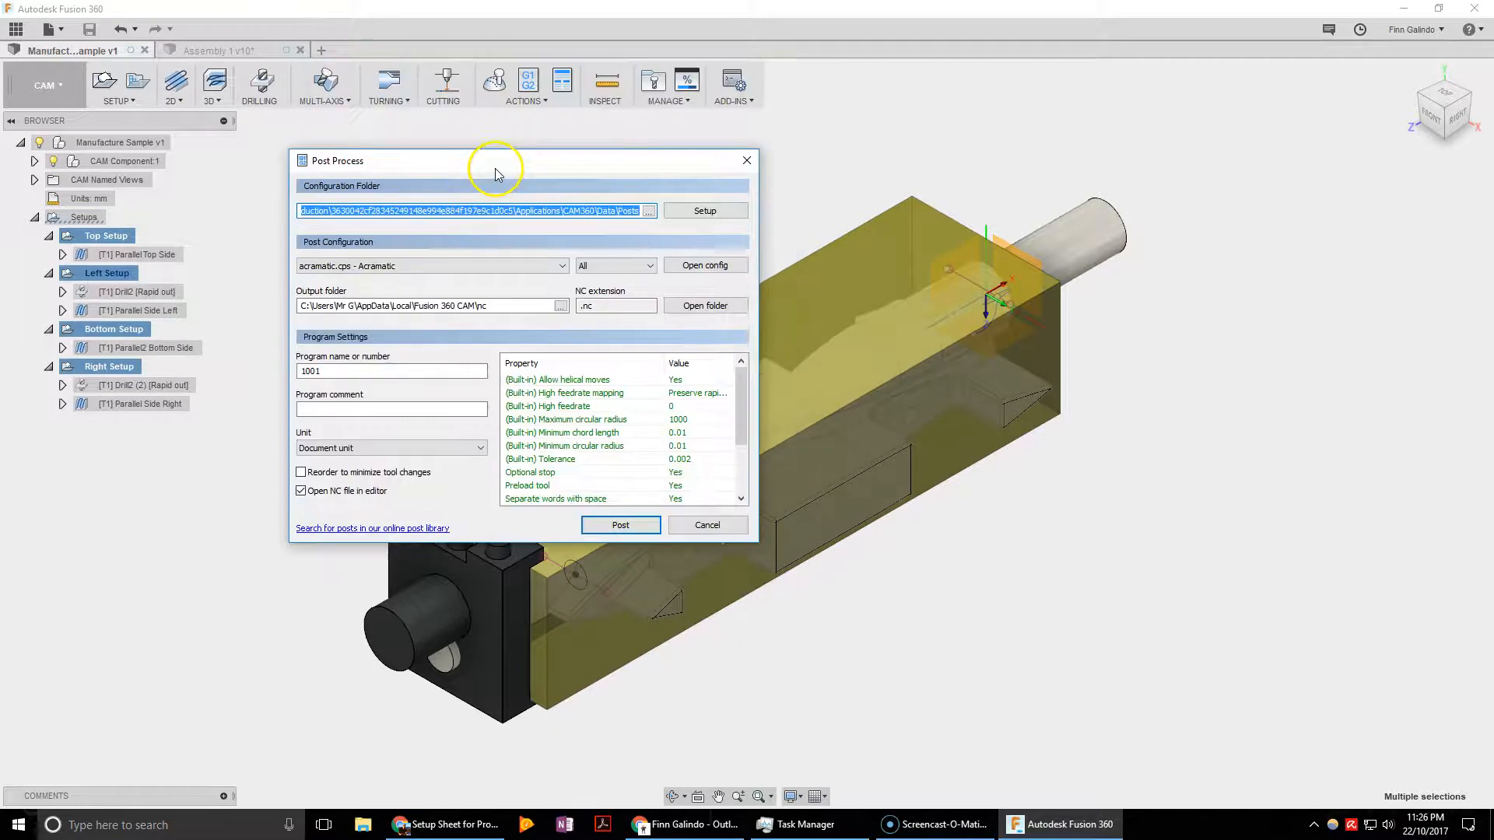
click(560, 268)
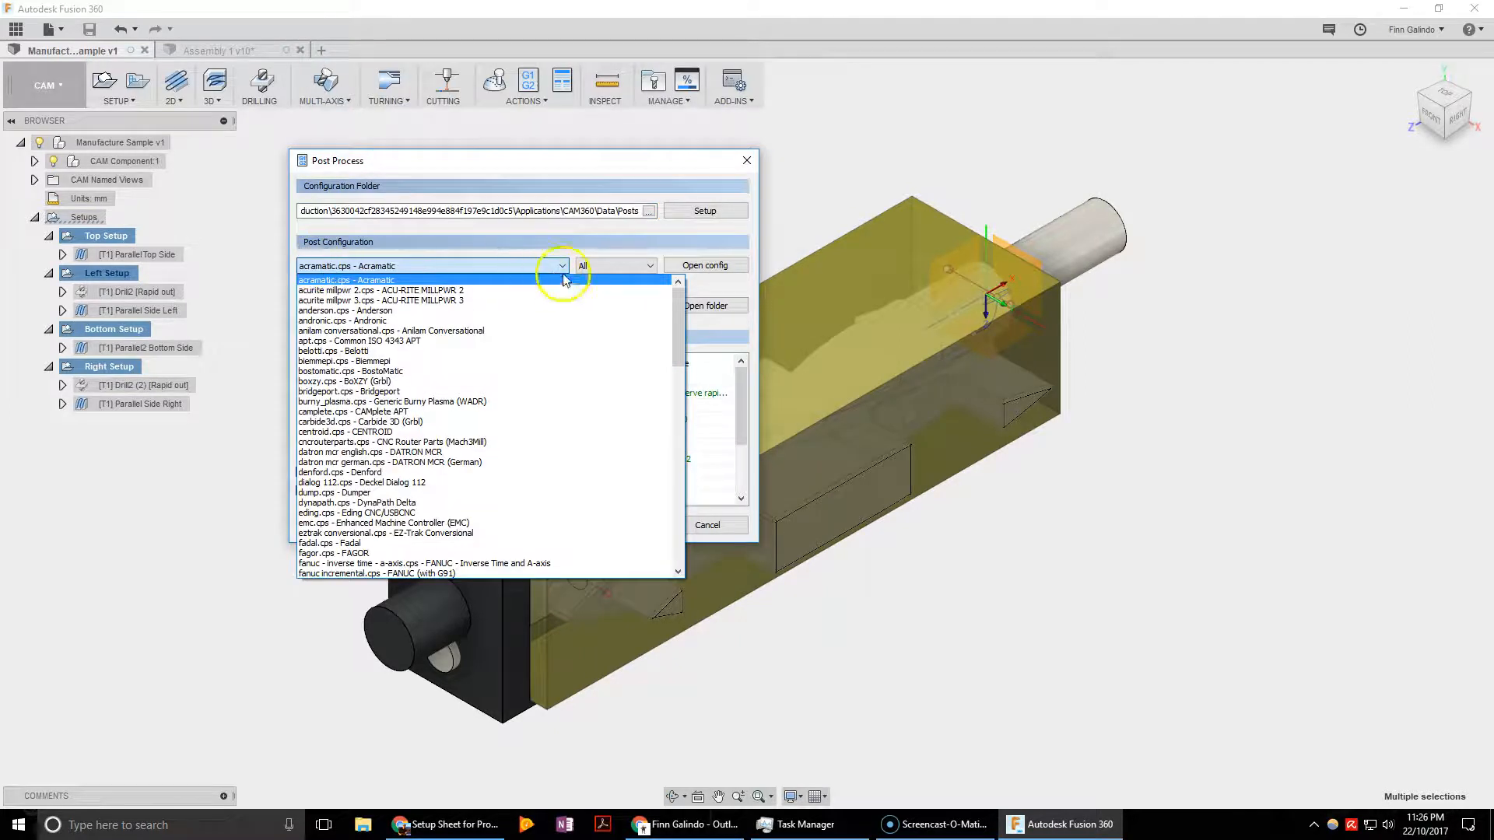
drag(673, 298, 674, 340)
click(337, 351)
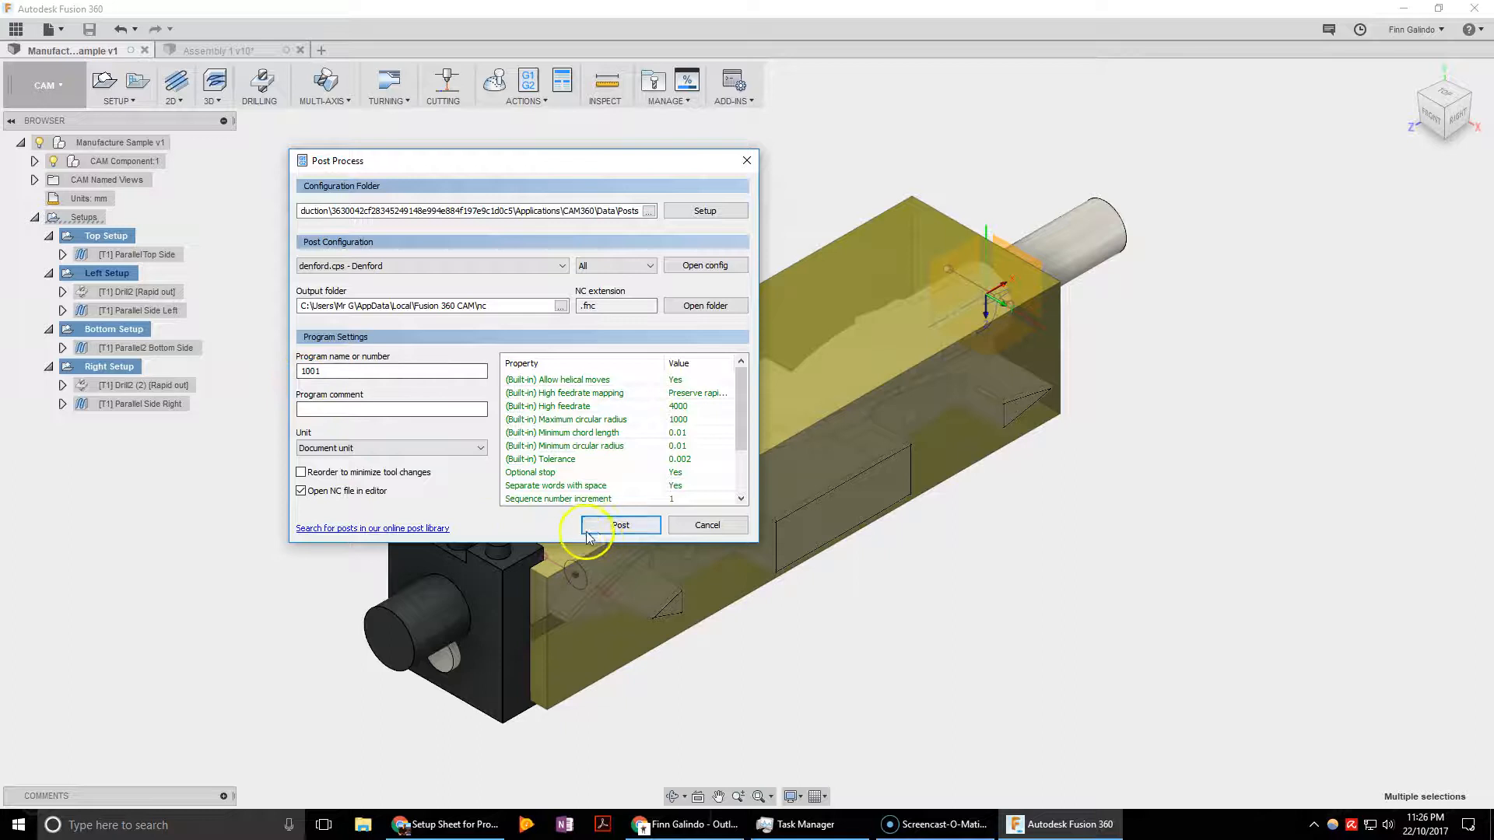
Step: Post the NC program to the TEMP folder under the file name 1001
click(620, 526)
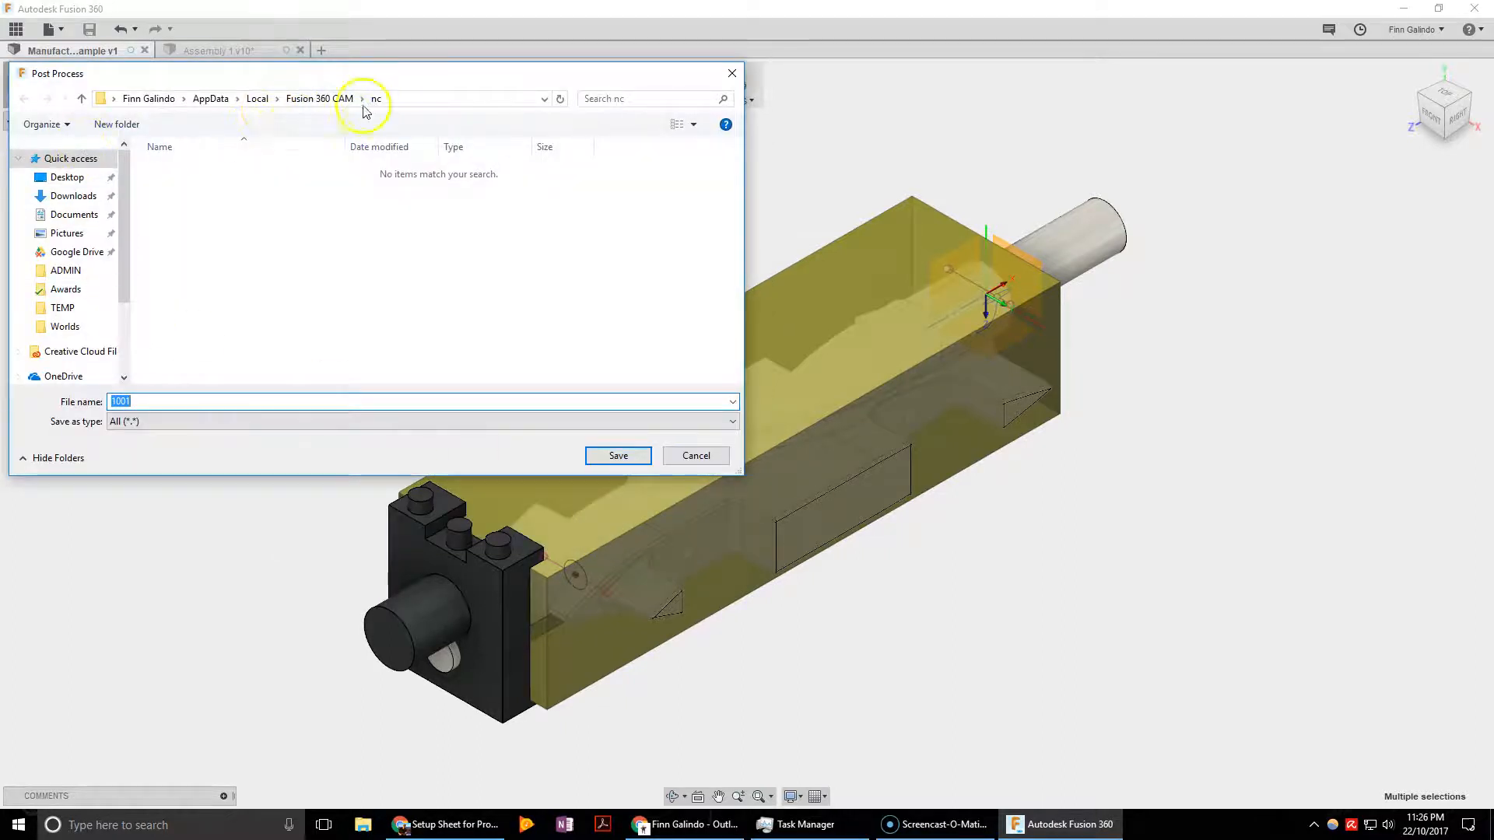
click(62, 308)
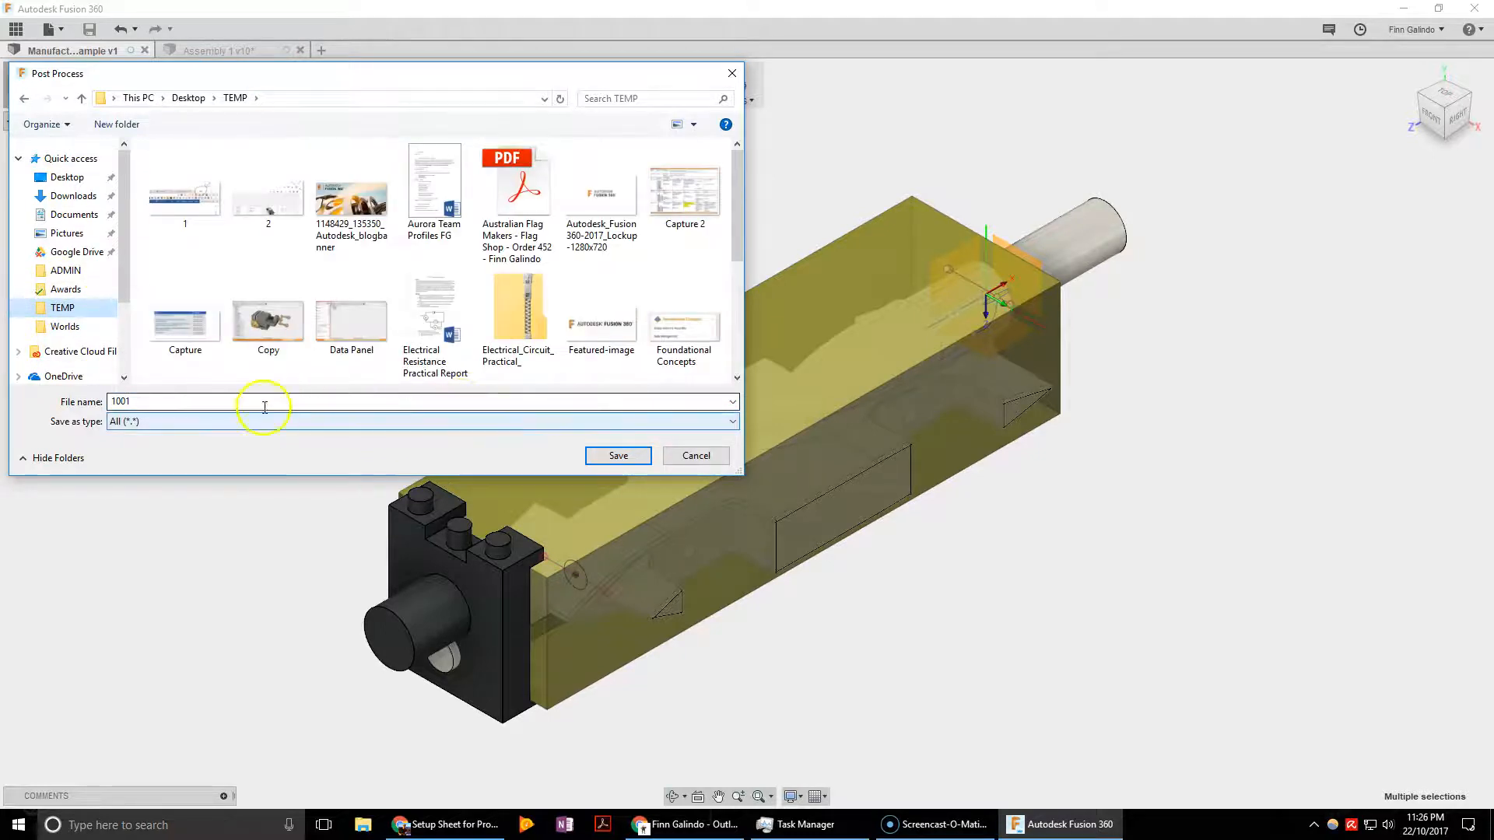
click(619, 456)
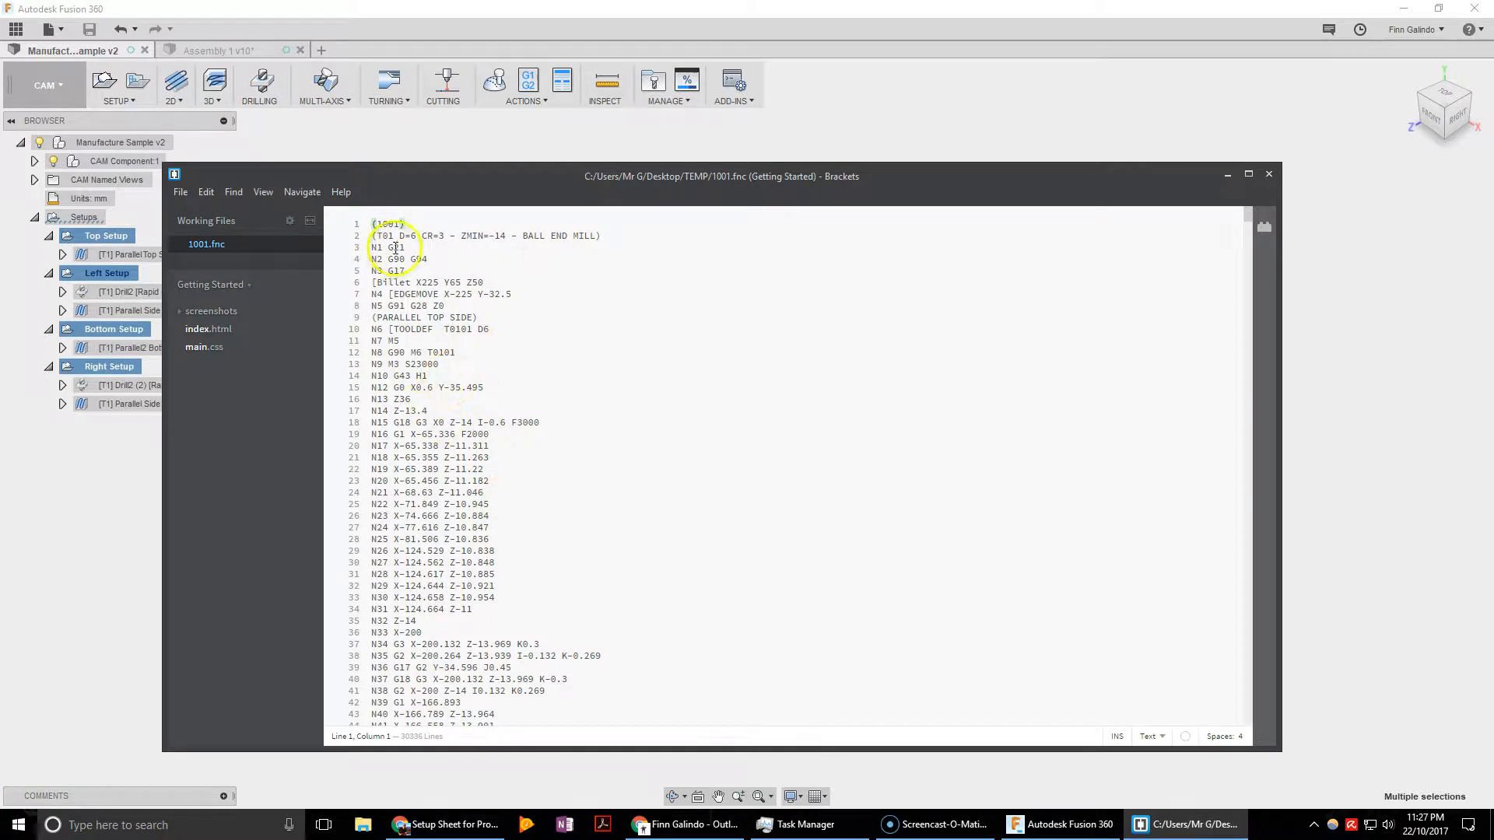
Step: Examine the opening G-code blocks of 1001.fnc, including the X and Z coordinates, the G commands and the PARALLEL TOP SIDE comment
drag(372, 223, 540, 490)
click(540, 490)
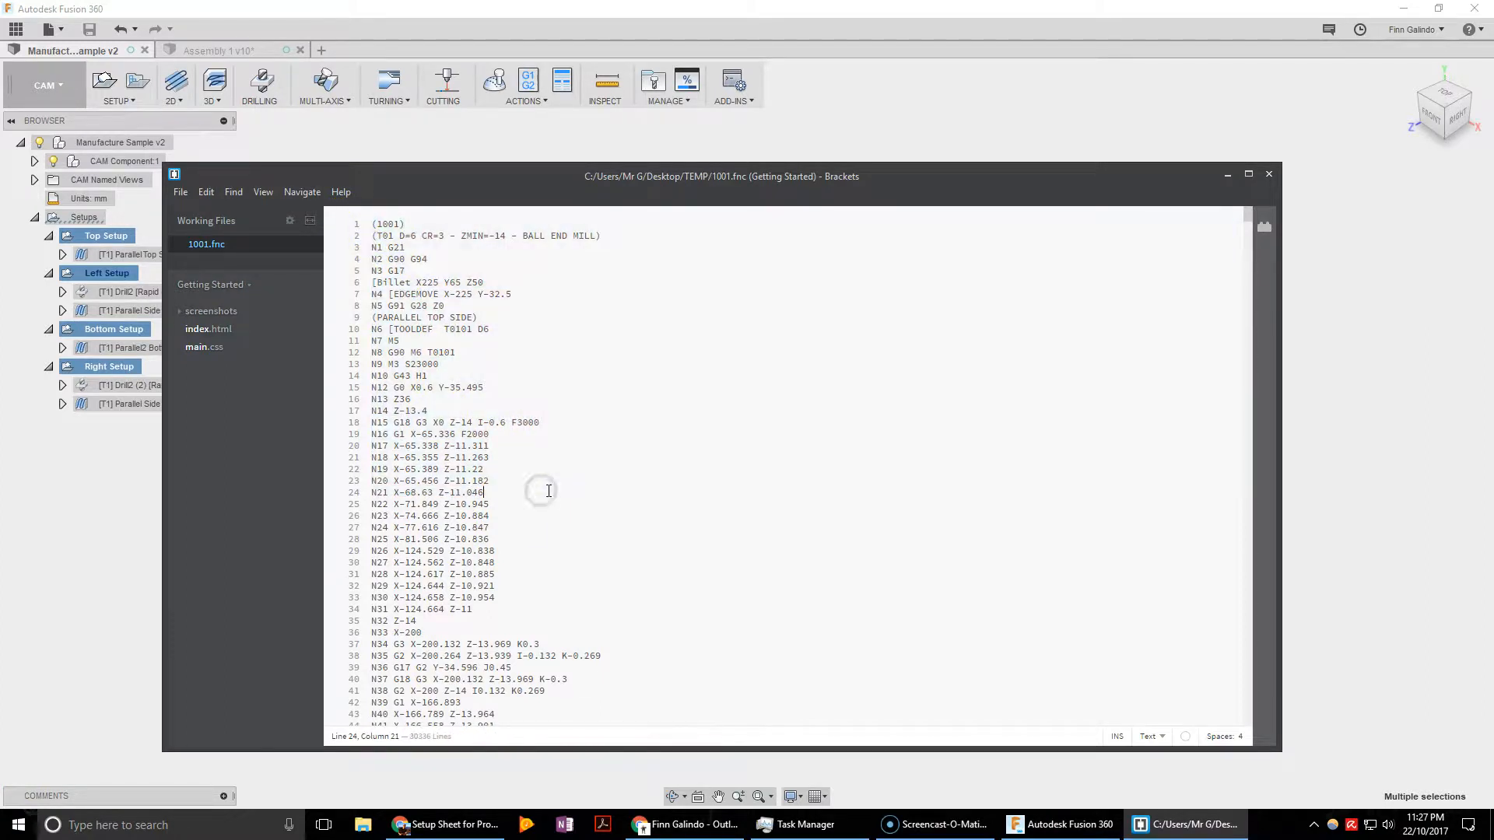
click(534, 485)
drag(394, 459, 506, 460)
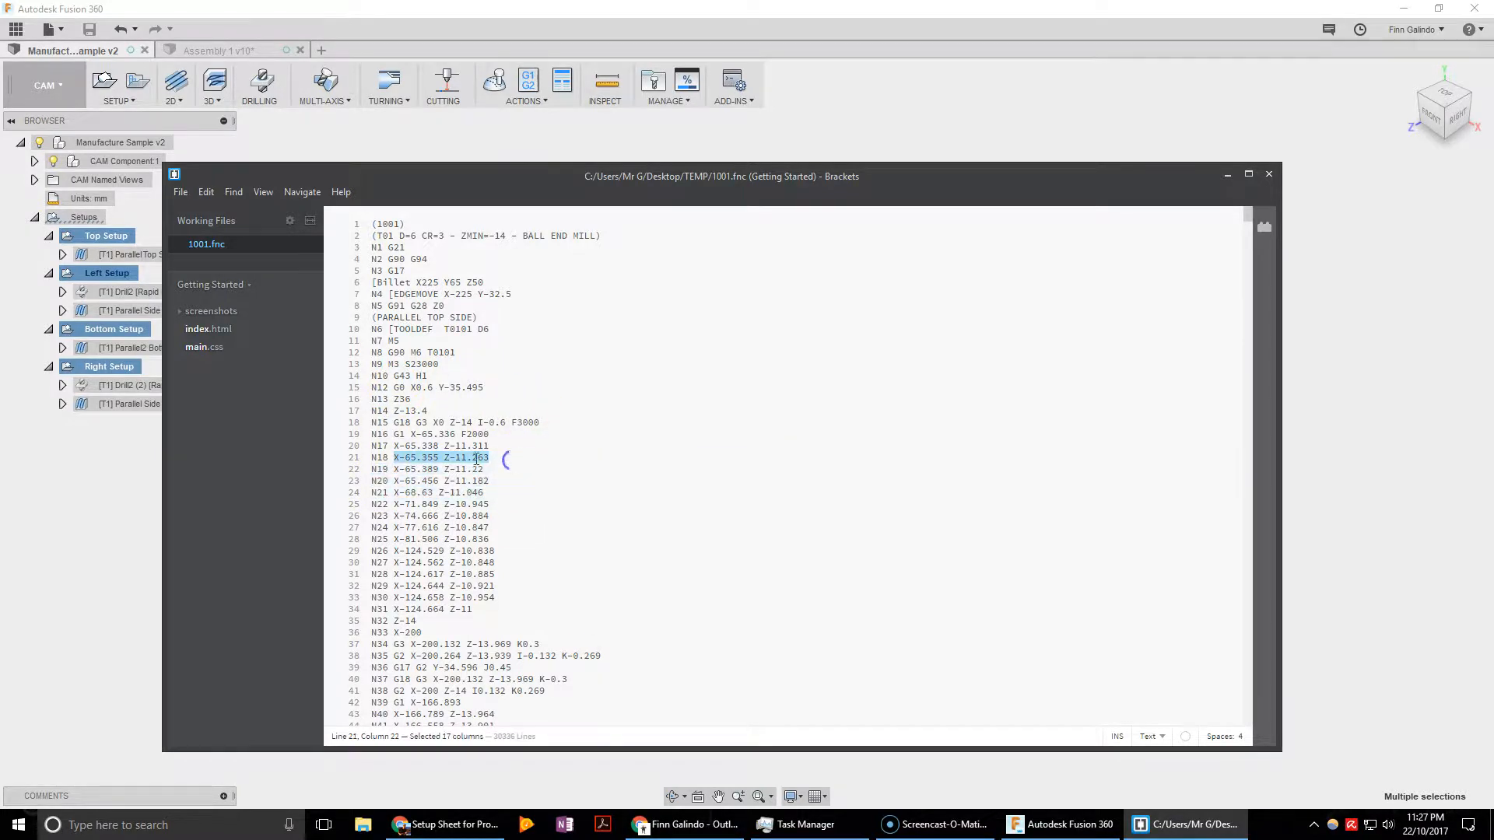
click(395, 645)
drag(394, 667, 405, 679)
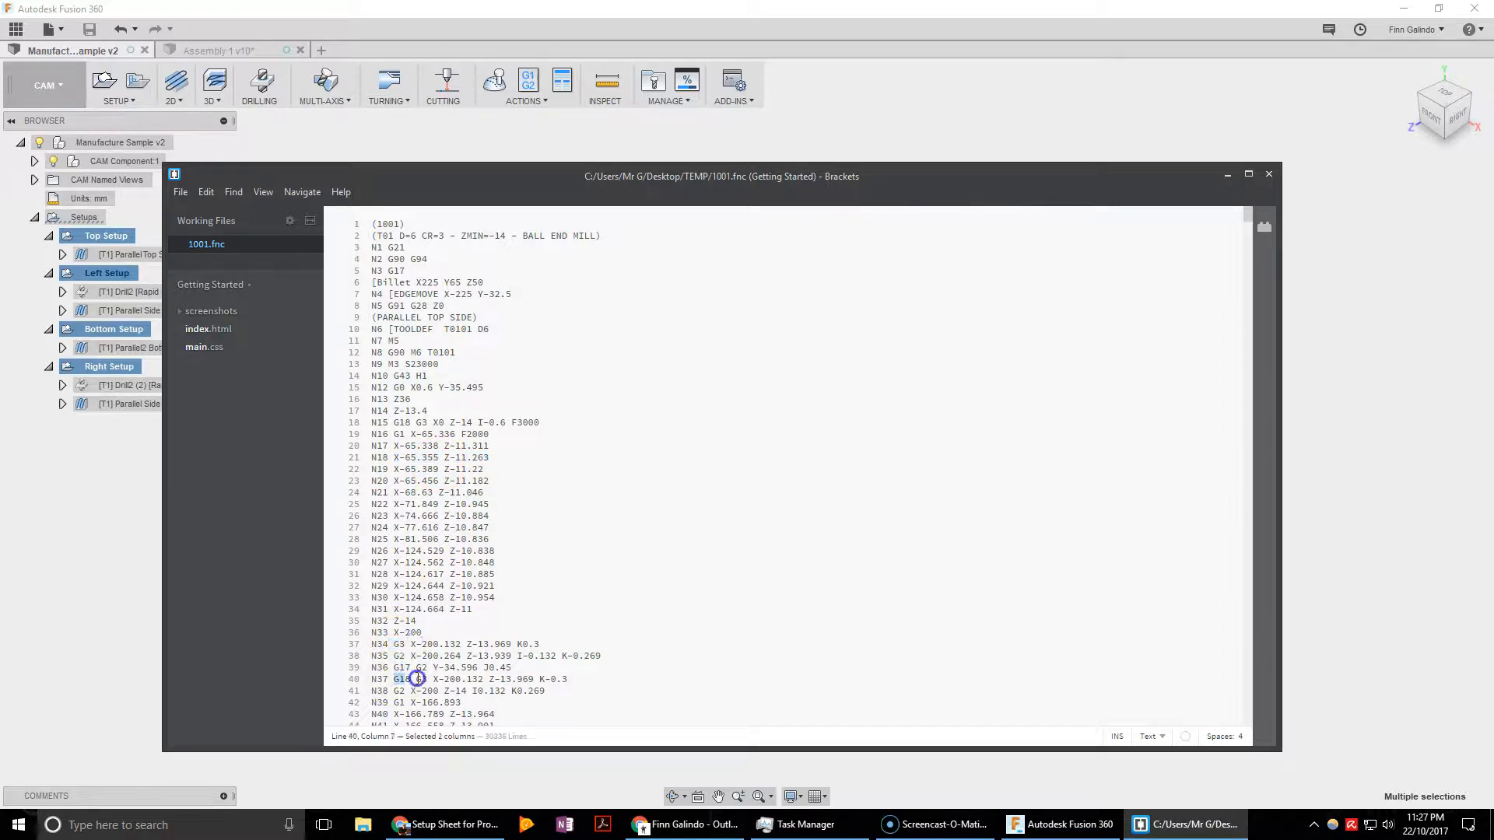
drag(372, 283, 442, 321)
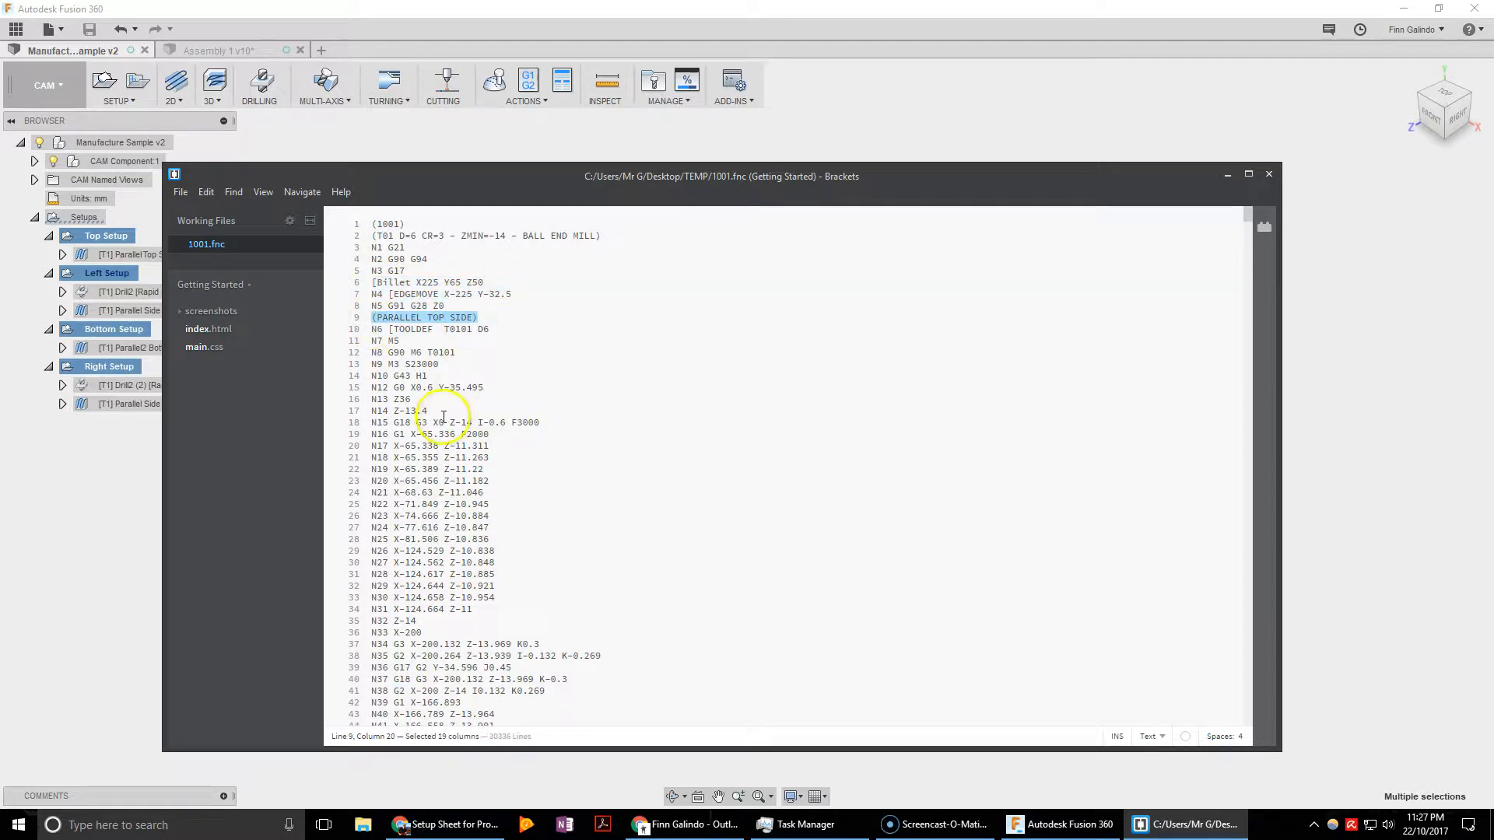
Step: Reposition the code editor to reveal the CAM operations and skim the toolpath lines of 1001.fnc, returning to its beginning
drag(246, 168, 335, 151)
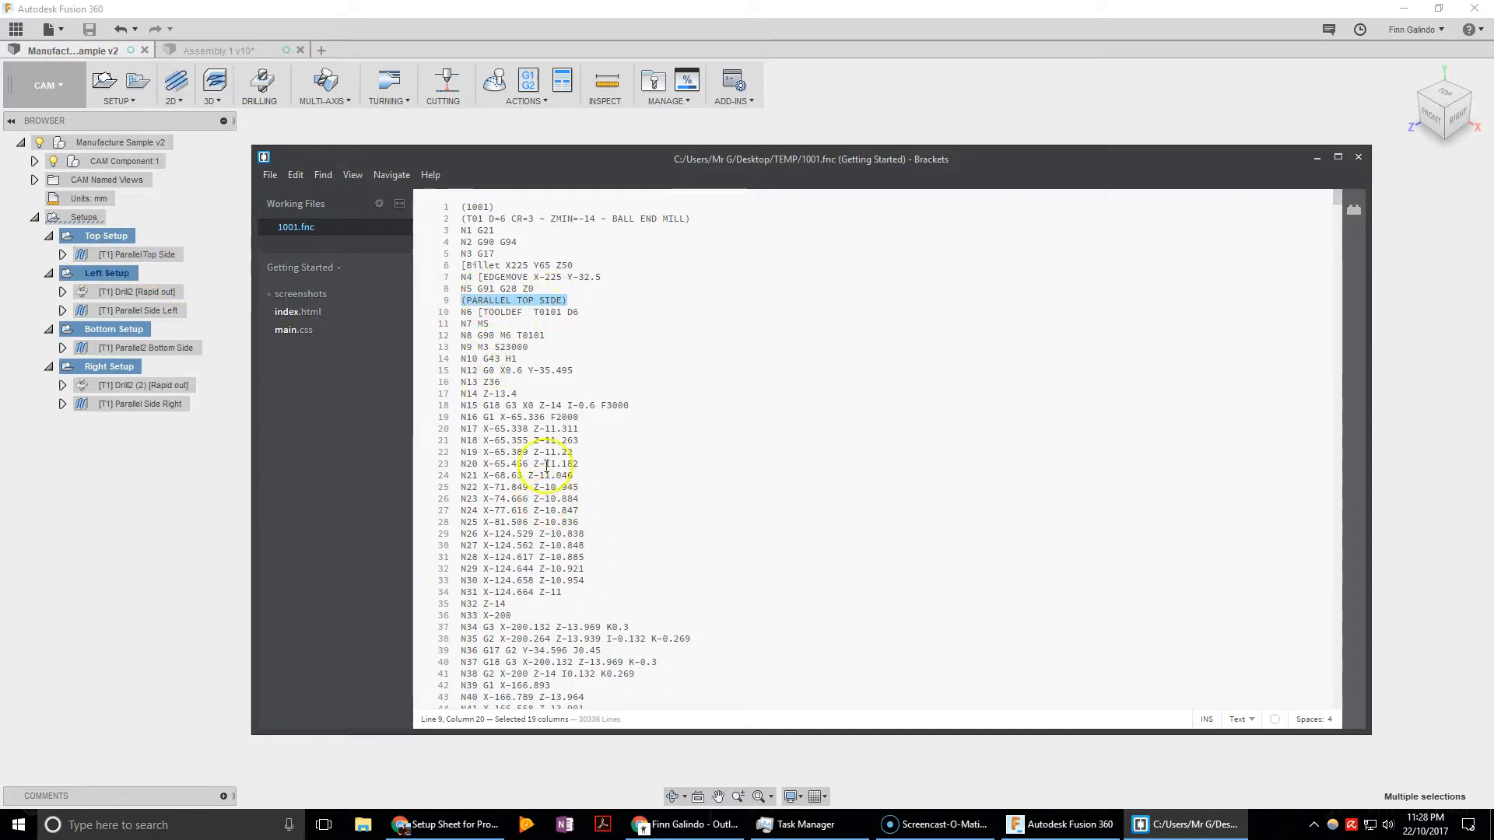
click(594, 293)
scroll(764, 540, down, 20)
scroll(759, 561, down, 20)
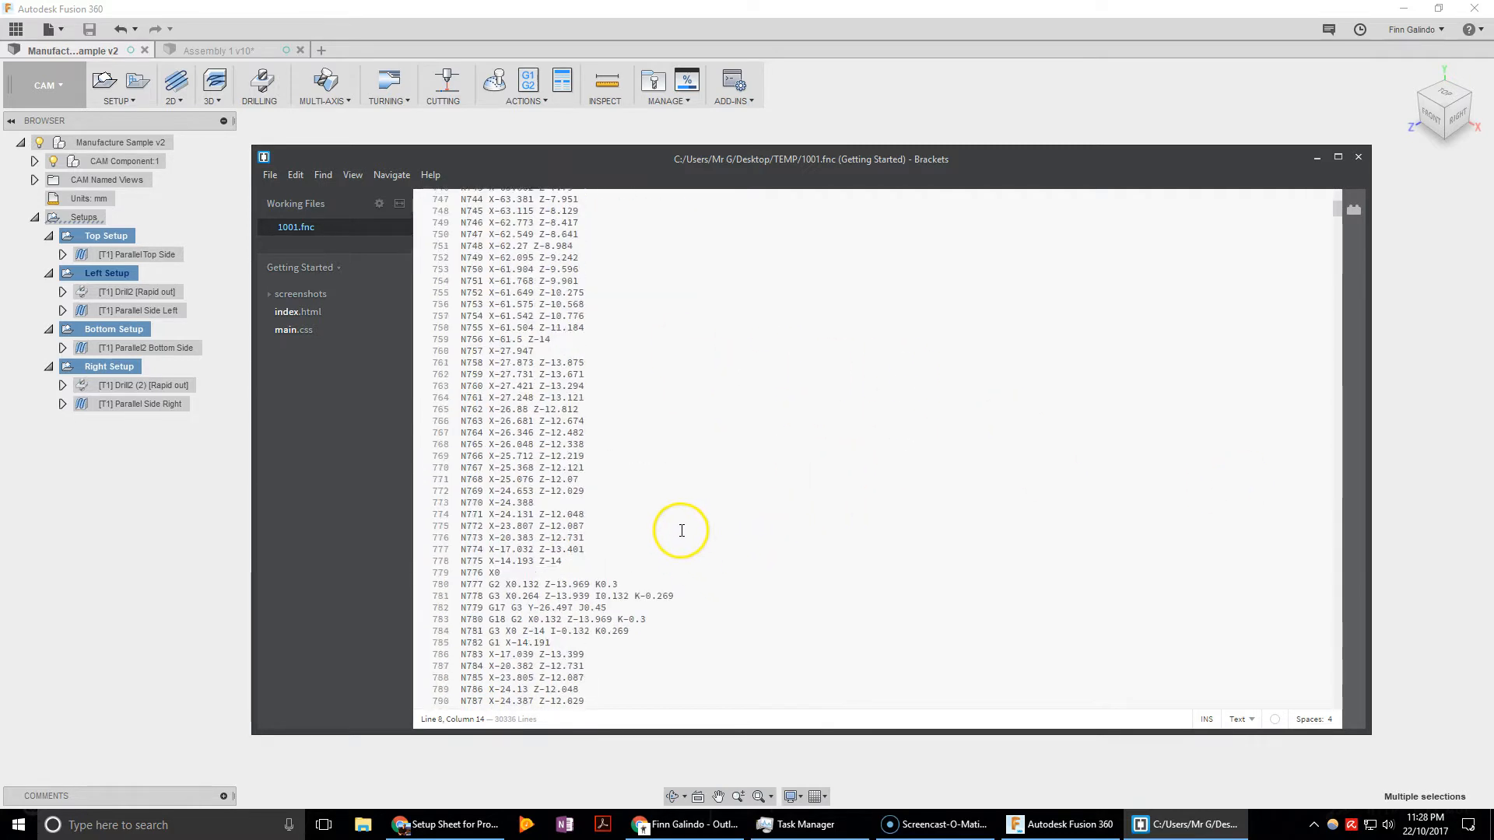
scroll(646, 501, up, 20)
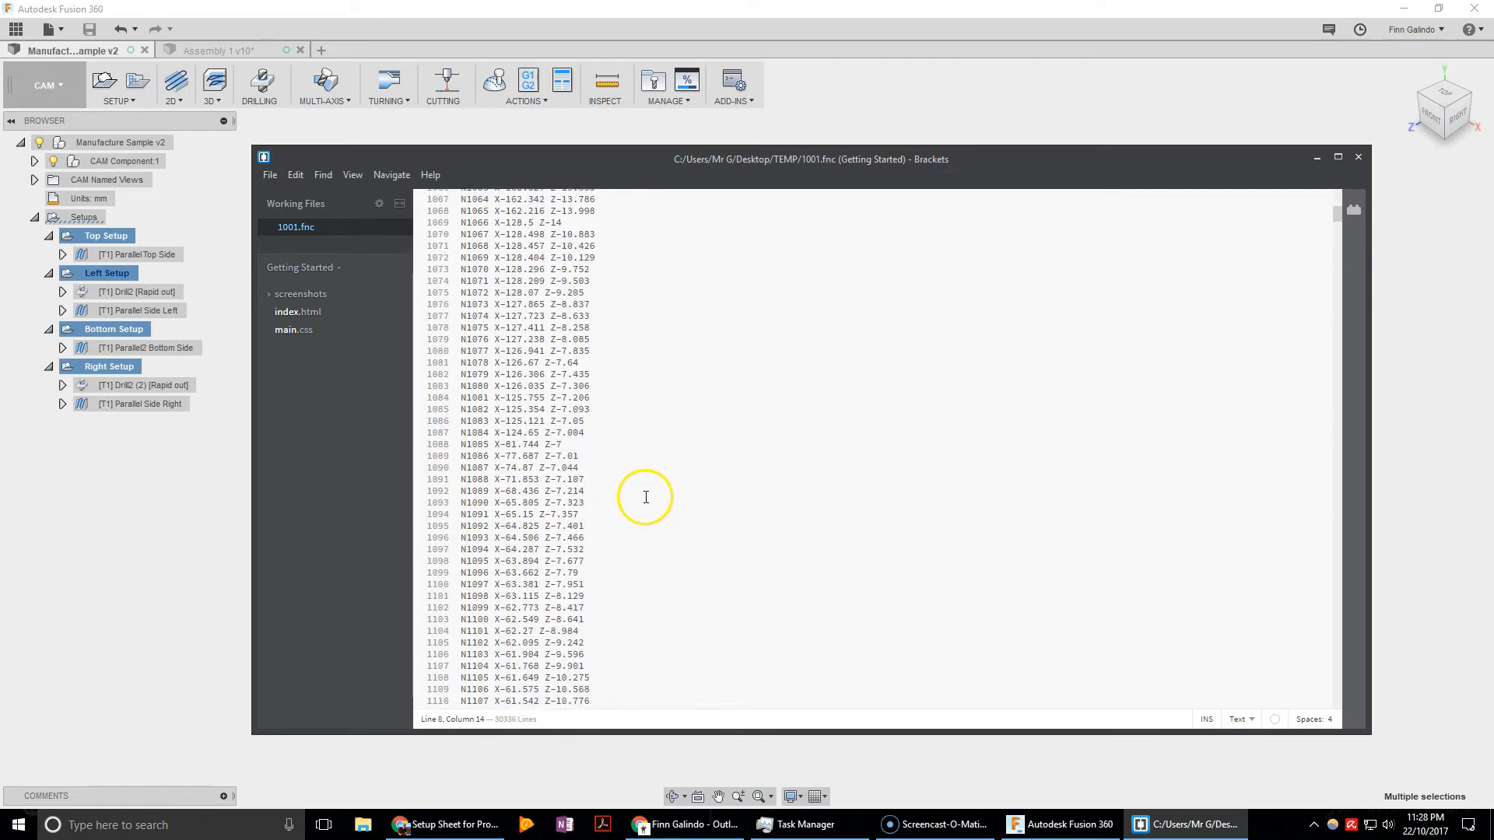
scroll(838, 597, up, 20)
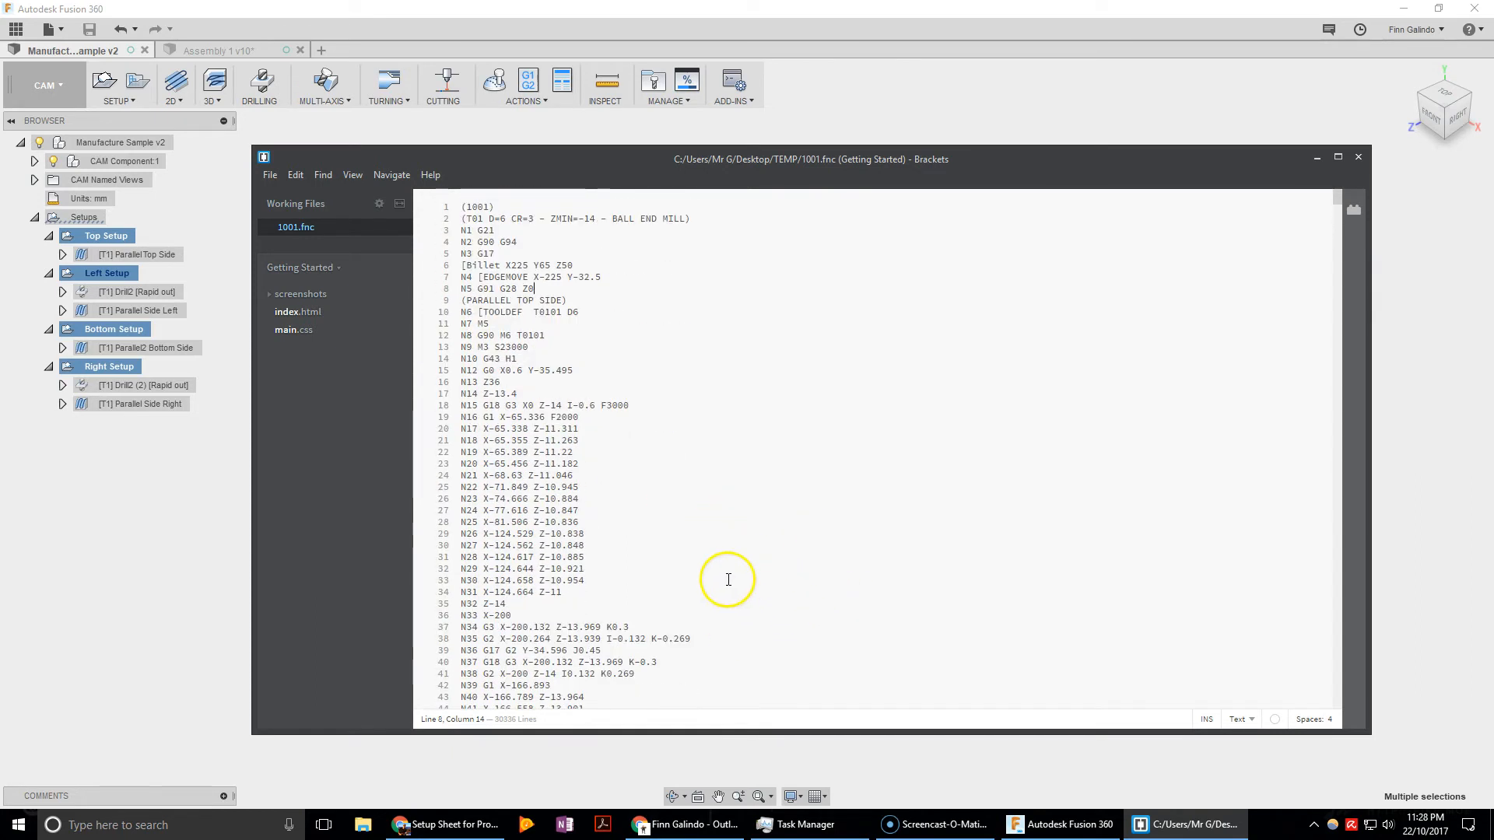